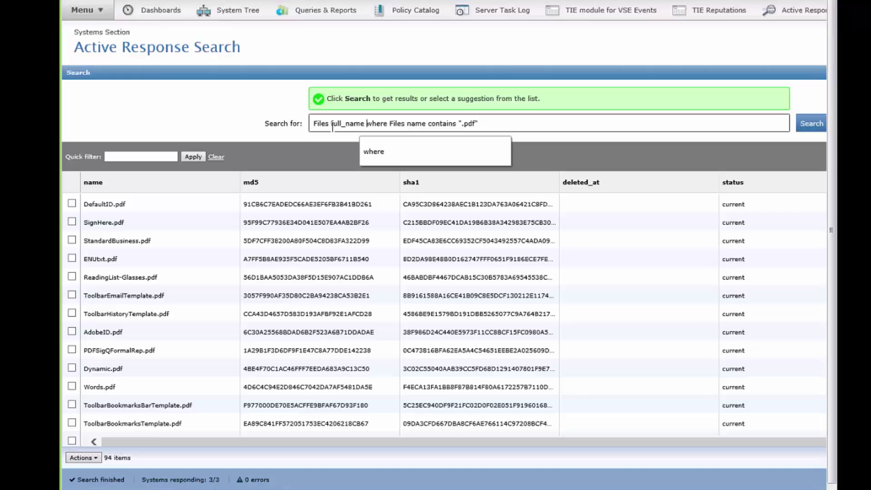
Step: Run the full_name search for files containing ".pdf" and start an Execute Reaction on PDFSigQFormalRep.pdf
{"action": "key", "text": "Return"}
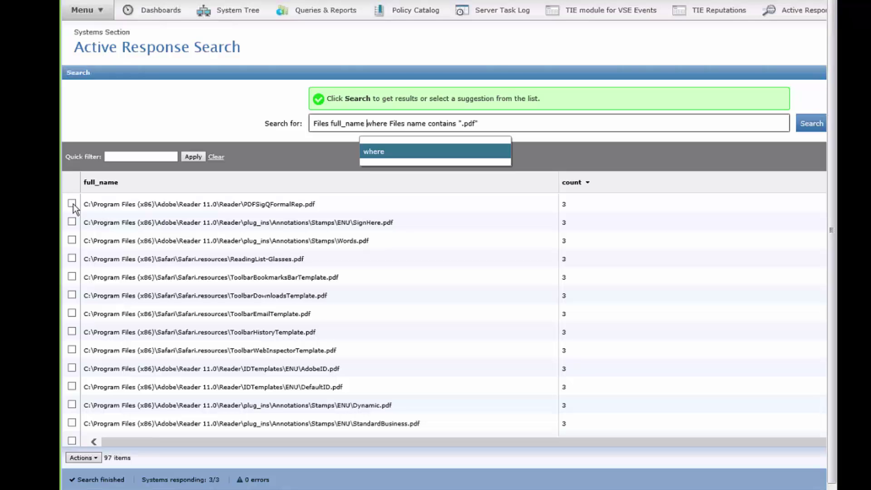
{"action": "left_click", "coordinate": [73, 203]}
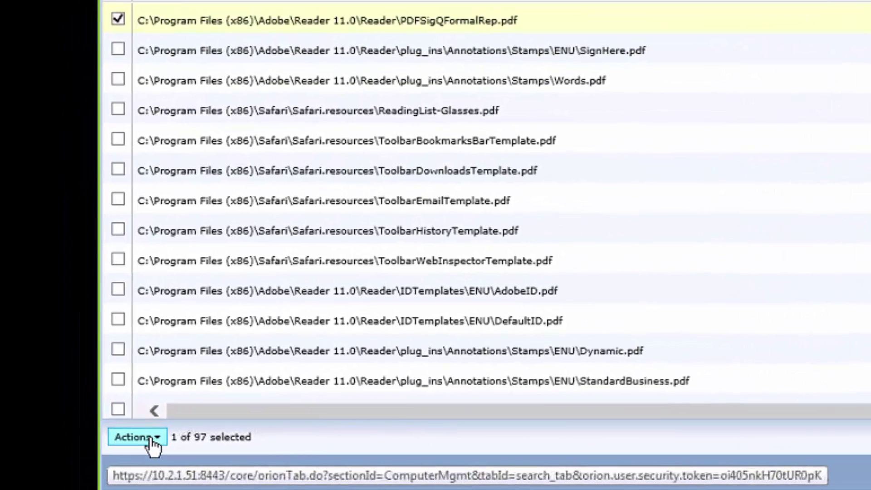
{"action": "left_click", "coordinate": [137, 437]}
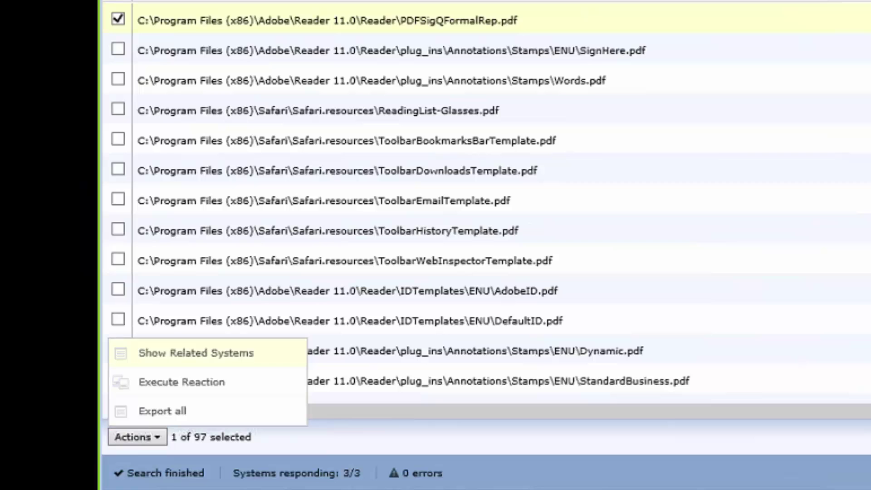
{"action": "left_click", "coordinate": [205, 385]}
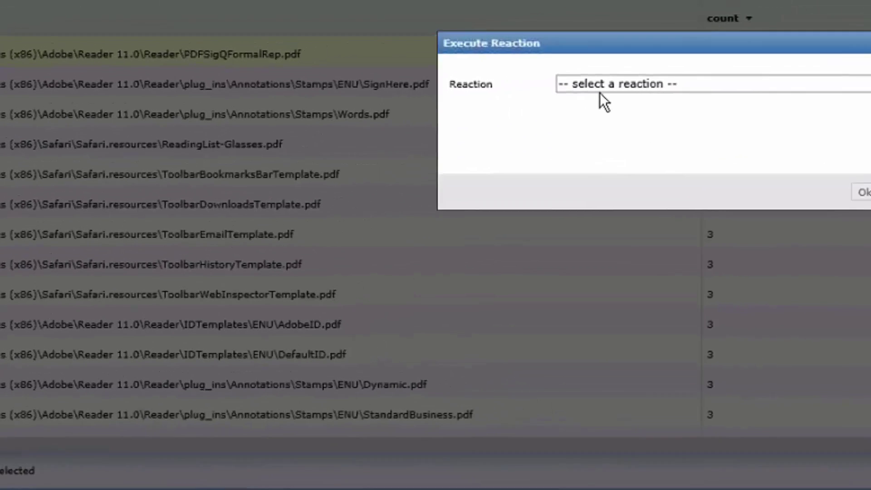
{"action": "left_click", "coordinate": [794, 53]}
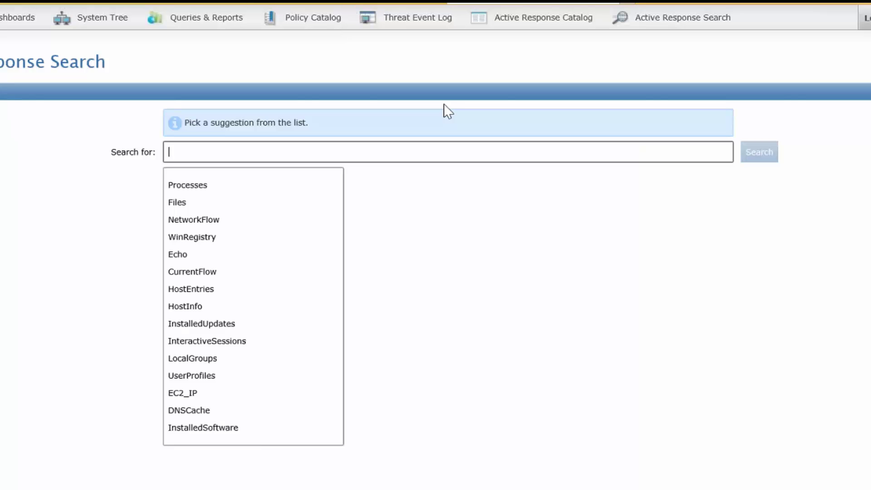
{"action": "left_click", "coordinate": [289, 220]}
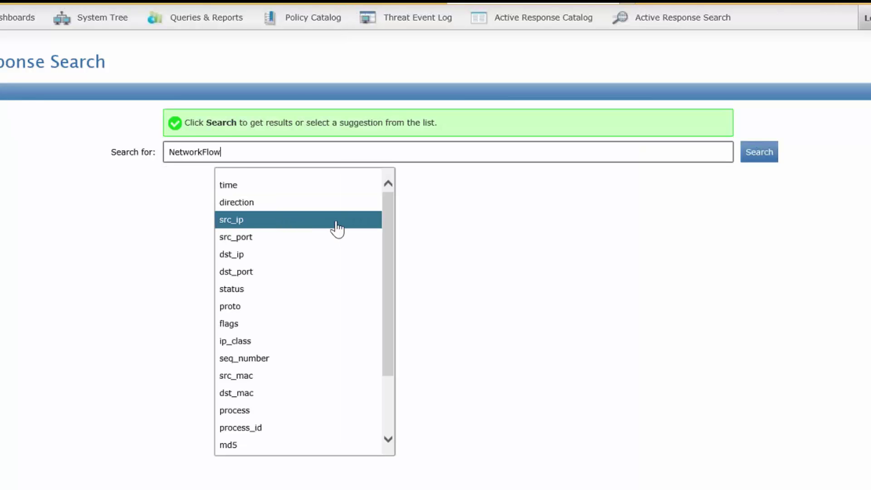
{"action": "left_click", "coordinate": [336, 221]}
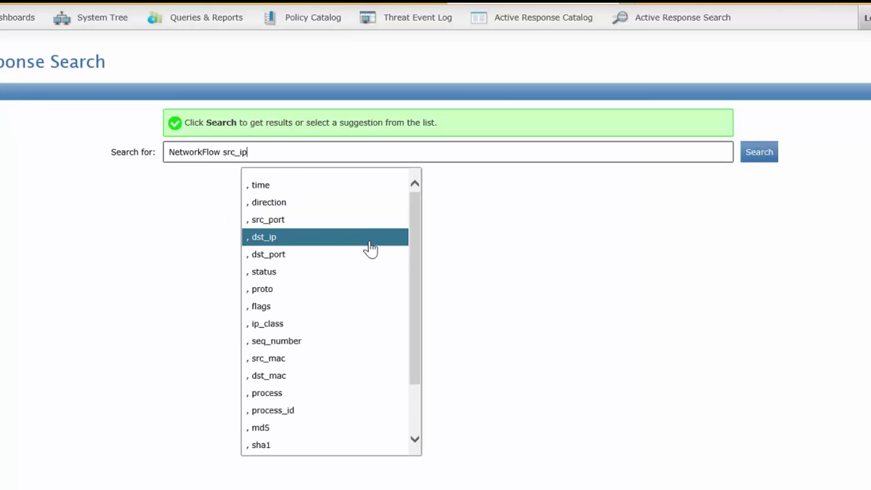
{"action": "scroll", "coordinate": [373, 252], "scroll_direction": "down", "scroll_amount": 2}
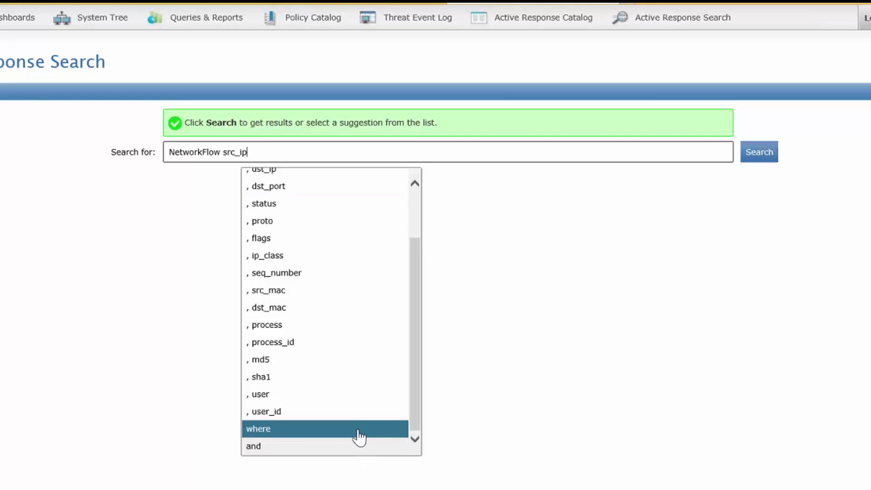
{"action": "left_click", "coordinate": [300, 433]}
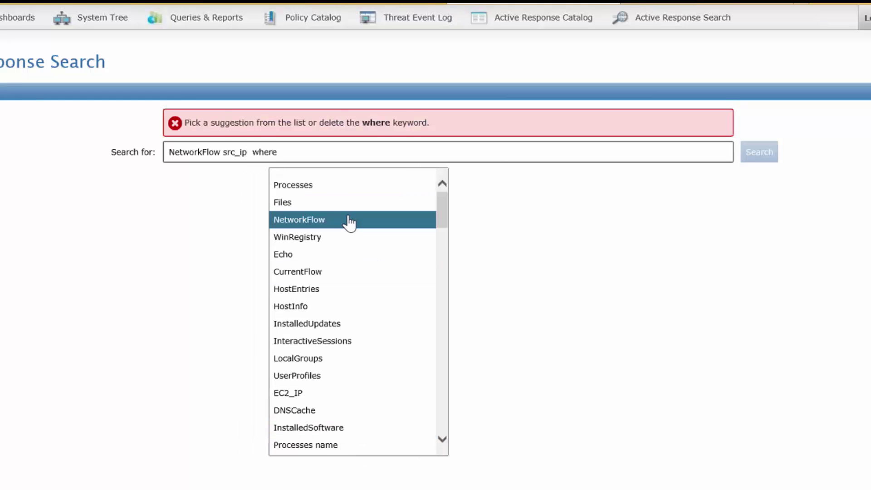
{"action": "left_click", "coordinate": [350, 220]}
{"action": "left_click", "coordinate": [421, 188]}
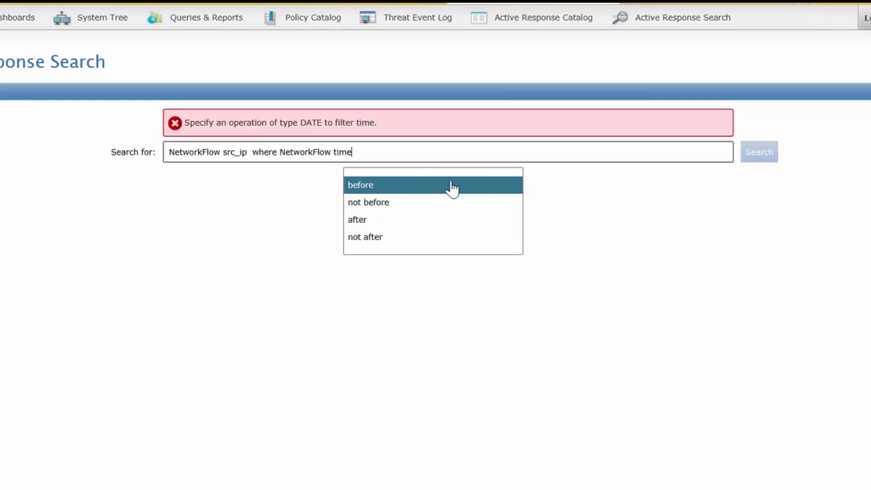
{"action": "left_click", "coordinate": [431, 221]}
{"action": "type", "text": "\"2015-09-08 08:00:0"}
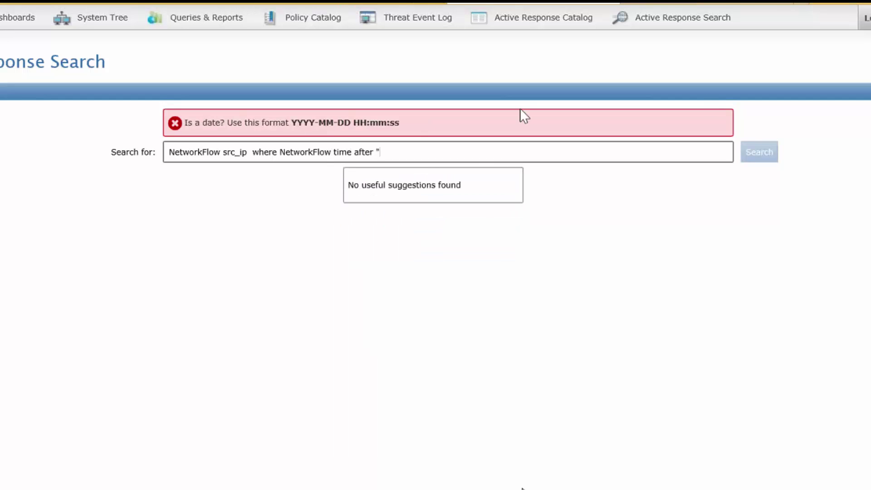
{"action": "type", "text": "0\""}
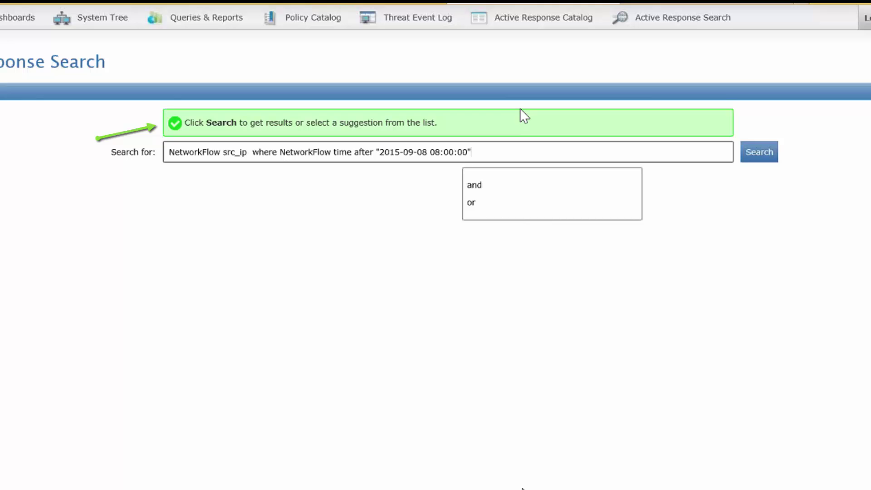
{"action": "left_click", "coordinate": [760, 152]}
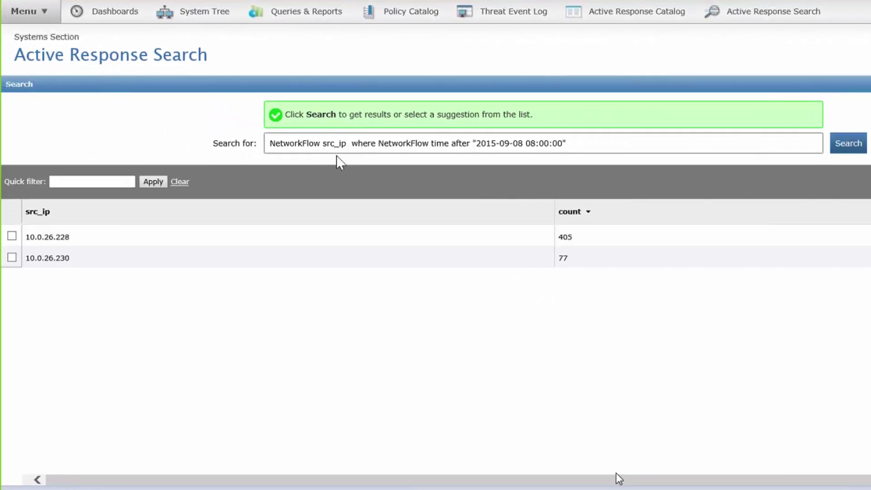
Step: Copy the source IP 10.0.26.228 from the results and cut the query back to NetworkFlow only
{"action": "left_click_drag", "start_coordinate": [70, 237], "coordinate": [31, 237]}
{"action": "key", "text": "ctrl+c"}
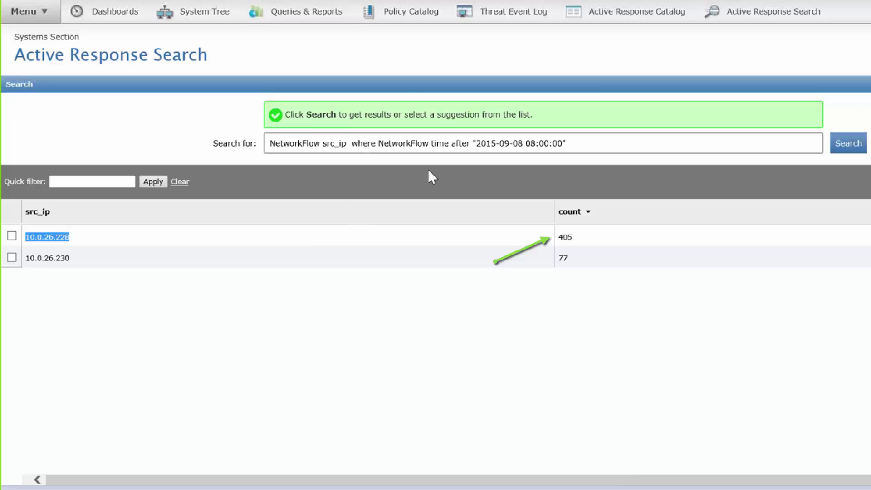
{"action": "left_click", "coordinate": [601, 148]}
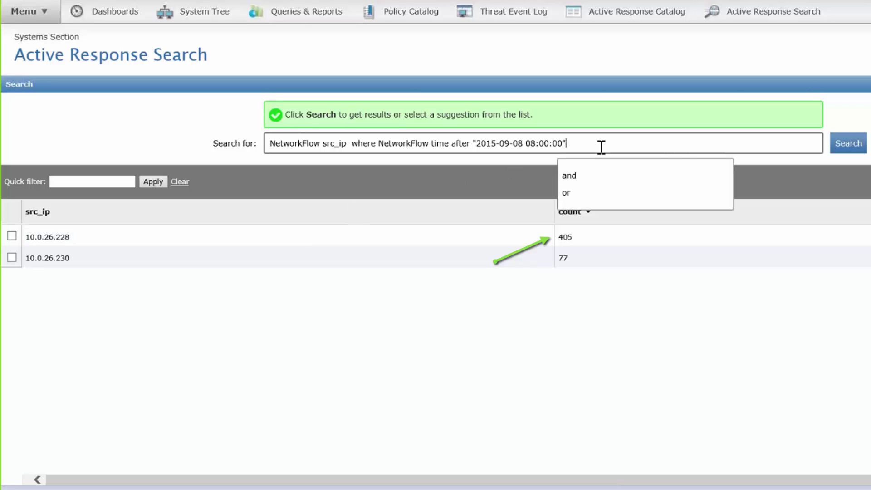
{"action": "key", "text": "BackSpace"}
{"action": "key", "text": "BackSpace"}
{"action": "key", "text": "BackSpace"}
{"action": "key", "text": "BackSpace"}
{"action": "key", "text": "BackSpace"}
{"action": "key", "text": "BackSpace"}
{"action": "key", "text": "BackSpace"}
{"action": "key", "text": "BackSpace"}
{"action": "key", "text": "BackSpace"}
{"action": "key", "text": "BackSpace"}
{"action": "key", "text": "BackSpace"}
{"action": "key", "text": "BackSpace"}
{"action": "key", "text": "BackSpace"}
{"action": "key", "text": "BackSpace"}
{"action": "key", "text": "BackSpace"}
{"action": "key", "text": "BackSpace"}
{"action": "key", "text": "BackSpace"}
{"action": "key", "text": "BackSpace"}
{"action": "key", "text": "BackSpace"}
{"action": "key", "text": "BackSpace"}
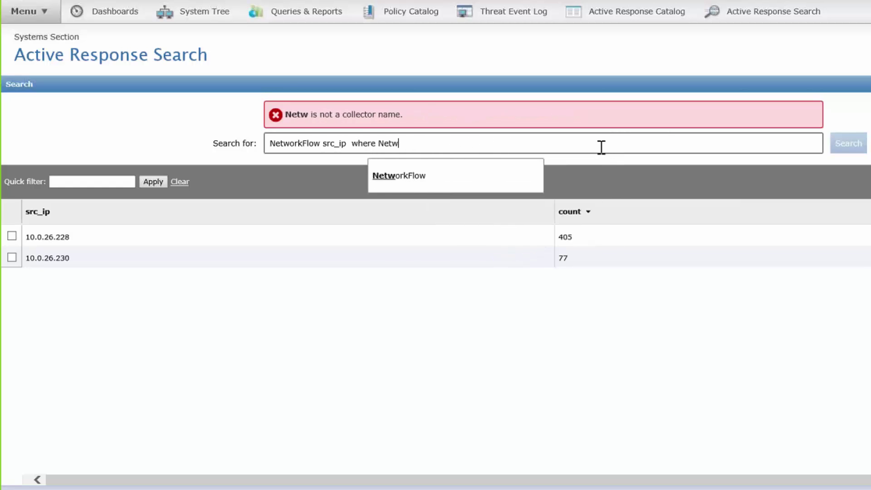
{"action": "key", "text": "BackSpace"}
{"action": "key", "text": "BackSpace"}
{"action": "key", "text": "BackSpace"}
{"action": "key", "text": "BackSpace"}
{"action": "key", "text": "BackSpace"}
{"action": "key", "text": "BackSpace"}
{"action": "key", "text": "BackSpace"}
{"action": "key", "text": "BackSpace"}
{"action": "key", "text": "BackSpace"}
{"action": "key", "text": "BackSpace"}
{"action": "key", "text": "BackSpace"}
{"action": "key", "text": "BackSpace"}
{"action": "key", "text": "BackSpace"}
{"action": "key", "text": "BackSpace"}
{"action": "key", "text": "BackSpace"}
{"action": "key", "text": "BackSpace"}
{"action": "key", "text": "BackSpace"}
{"action": "key", "text": "BackSpace"}
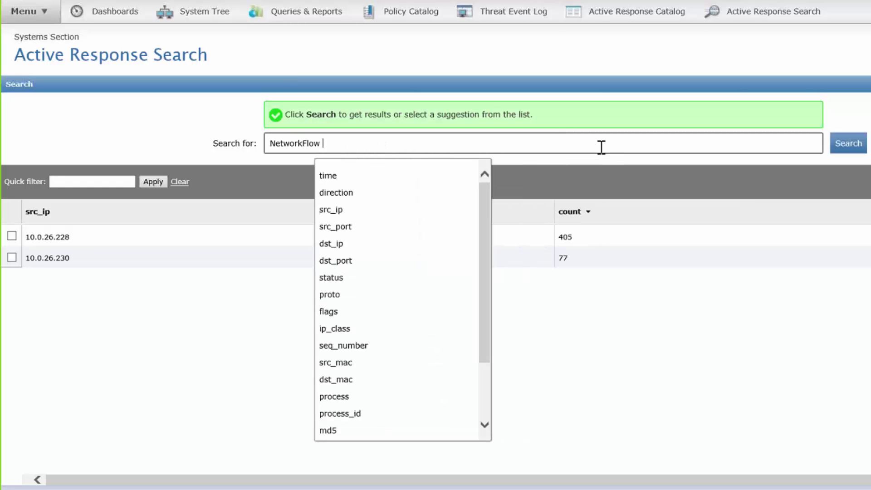
{"action": "scroll", "coordinate": [340, 408], "scroll_direction": "down", "scroll_amount": 3}
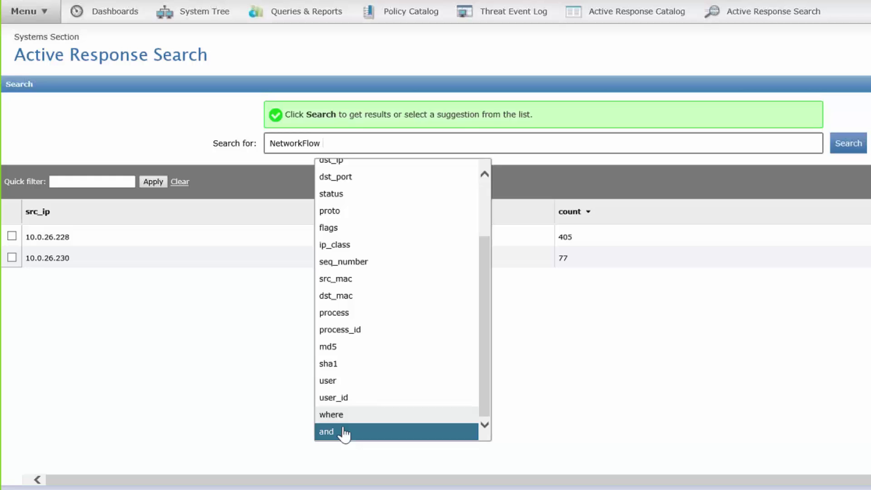
{"action": "left_click", "coordinate": [373, 420]}
{"action": "left_click", "coordinate": [476, 210]}
{"action": "left_click", "coordinate": [477, 181]}
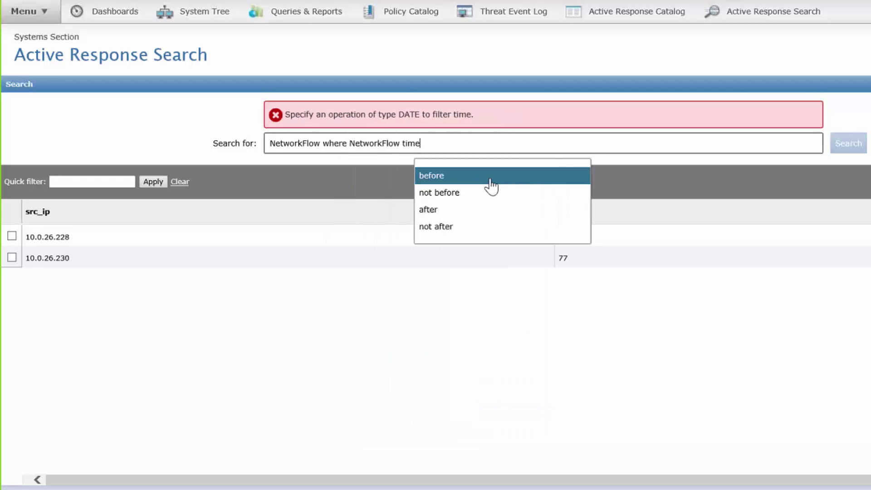
{"action": "left_click", "coordinate": [481, 211]}
{"action": "key", "text": "ctrl+v"}
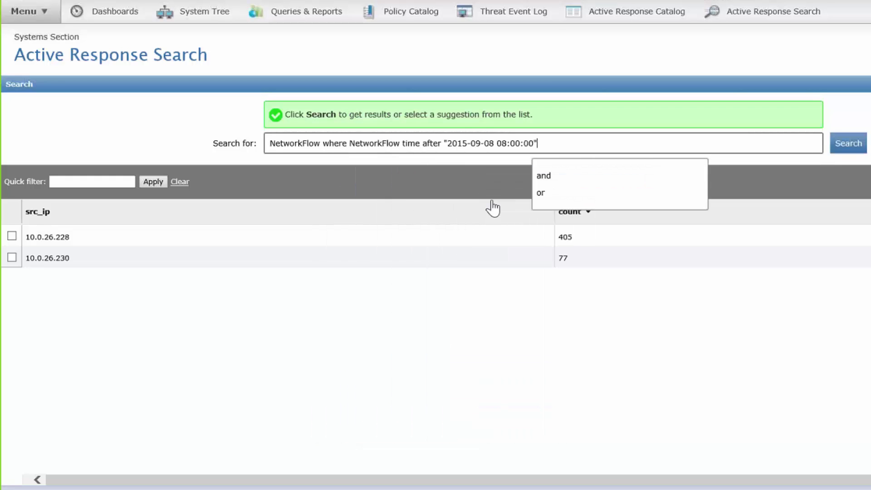
Step: Add the condition HostInfo ip_address equals 10.0.26.228 with "and", and run the search
{"action": "left_click", "coordinate": [575, 178]}
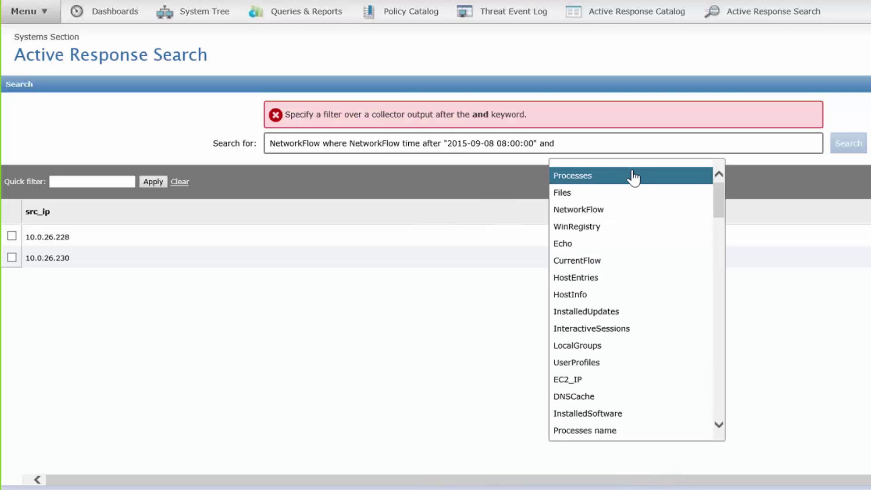
{"action": "left_click", "coordinate": [642, 295]}
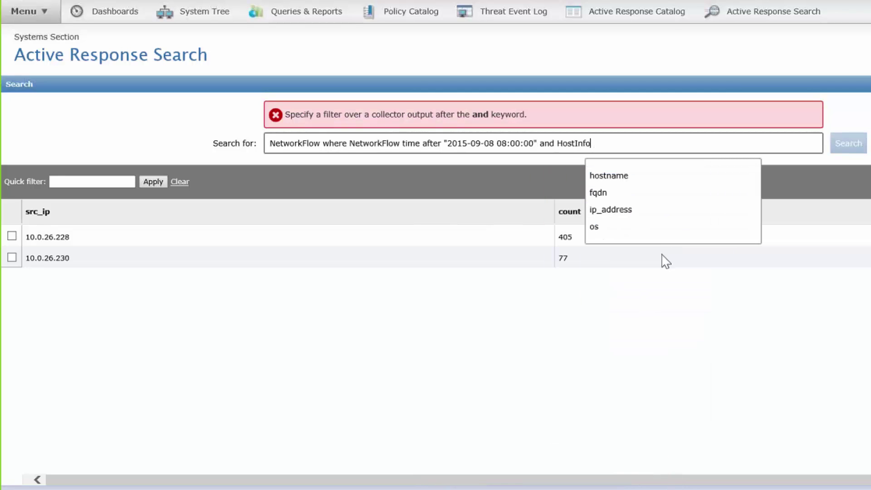
{"action": "left_click", "coordinate": [662, 212]}
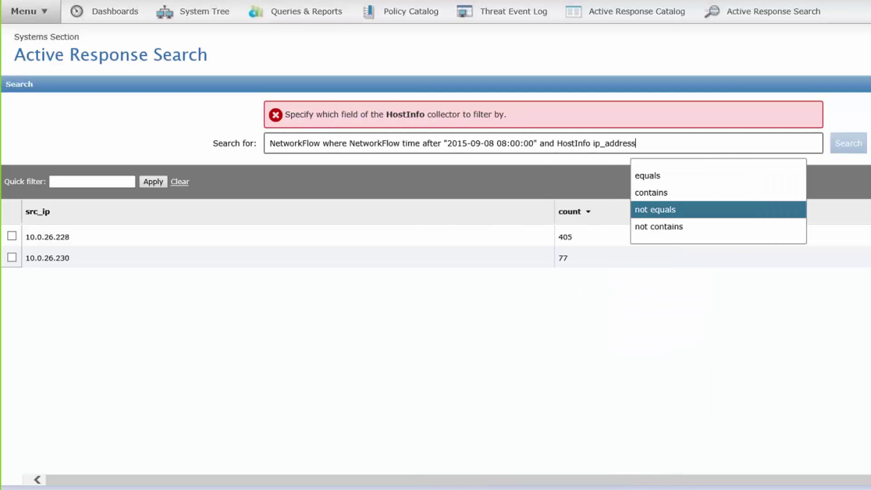
{"action": "left_click", "coordinate": [709, 182]}
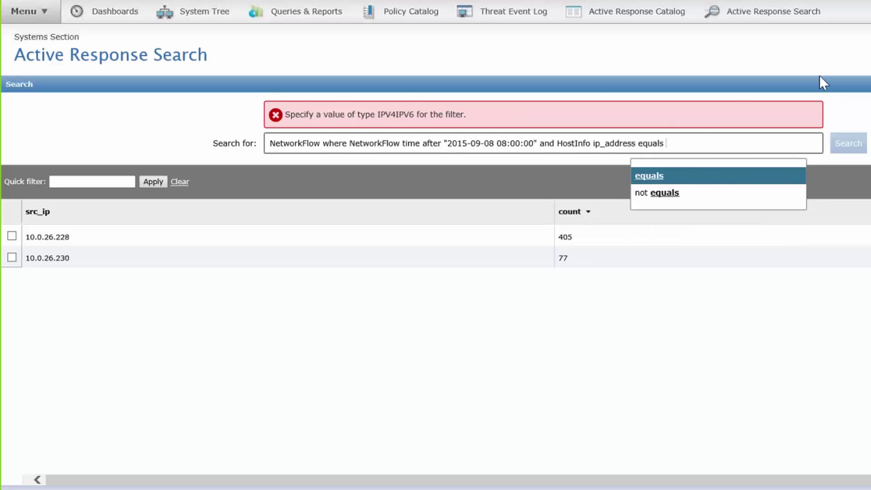
{"action": "key", "text": "ctrl+v"}
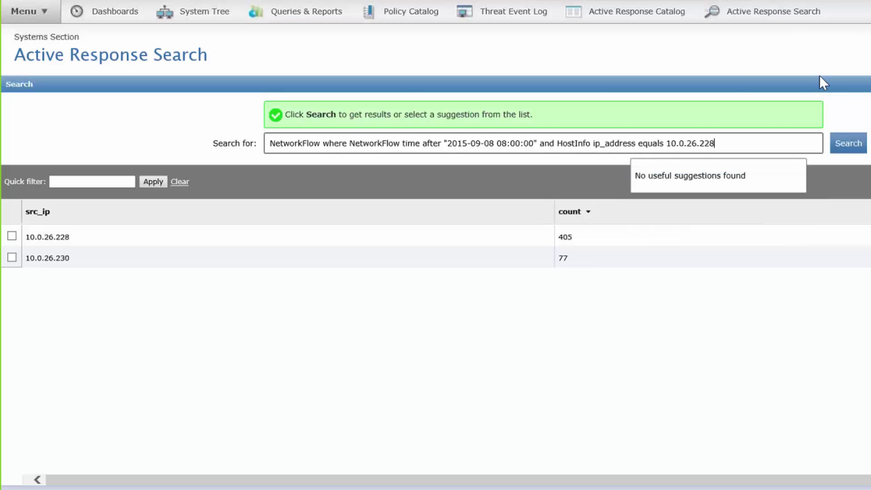
{"action": "left_click", "coordinate": [853, 144]}
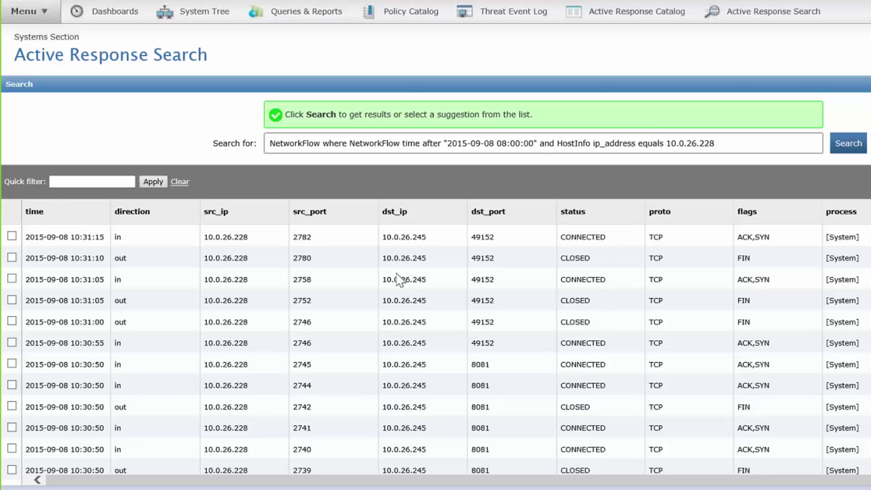
Step: Quick-filter the network flow results by the destination IP 10.0.26.245 and sort them by time
{"action": "left_click_drag", "start_coordinate": [435, 238], "coordinate": [383, 239]}
{"action": "key", "text": "ctrl+c"}
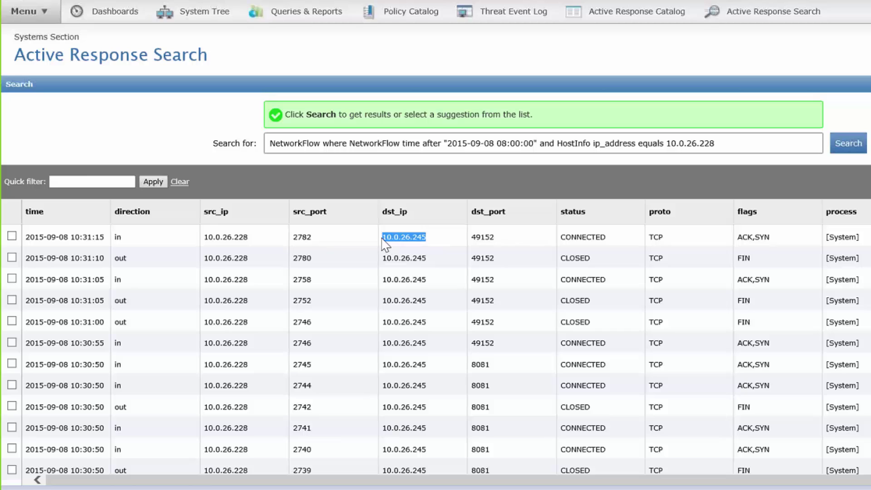
{"action": "left_click", "coordinate": [68, 182]}
{"action": "key", "text": "ctrl+v"}
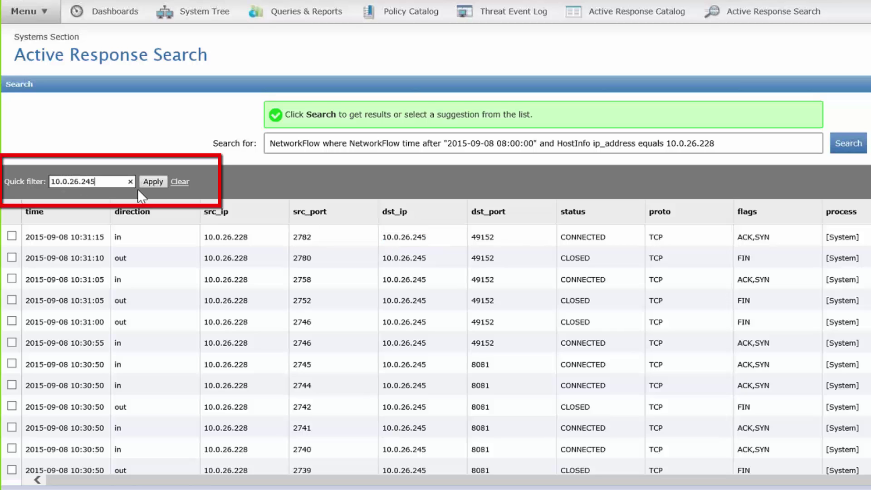
{"action": "left_click", "coordinate": [154, 183]}
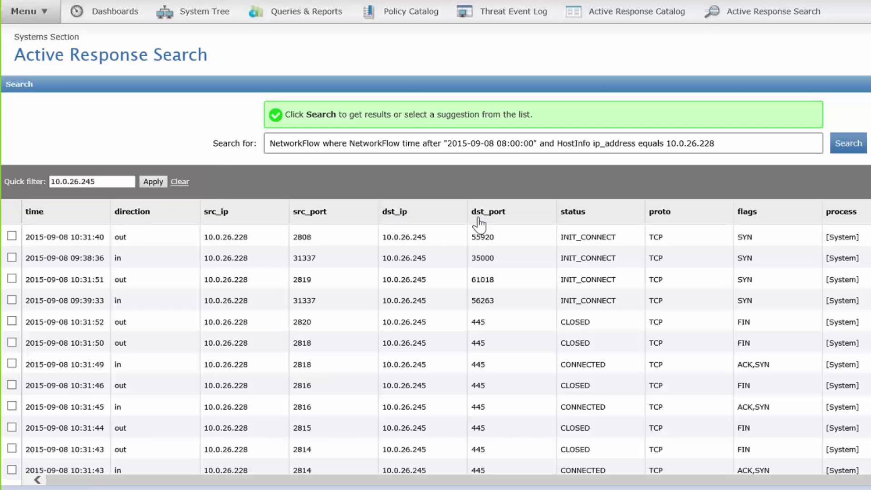
{"action": "scroll", "coordinate": [621, 255], "scroll_direction": "down", "scroll_amount": 3}
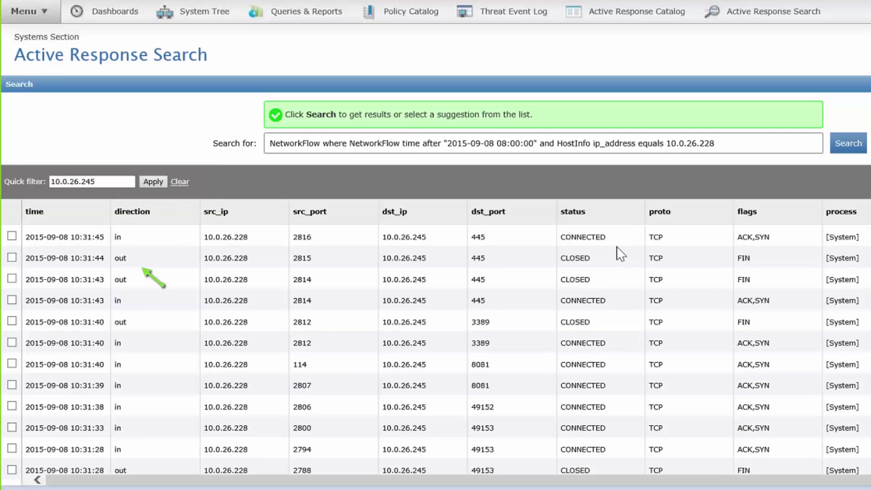
{"action": "left_click", "coordinate": [97, 212]}
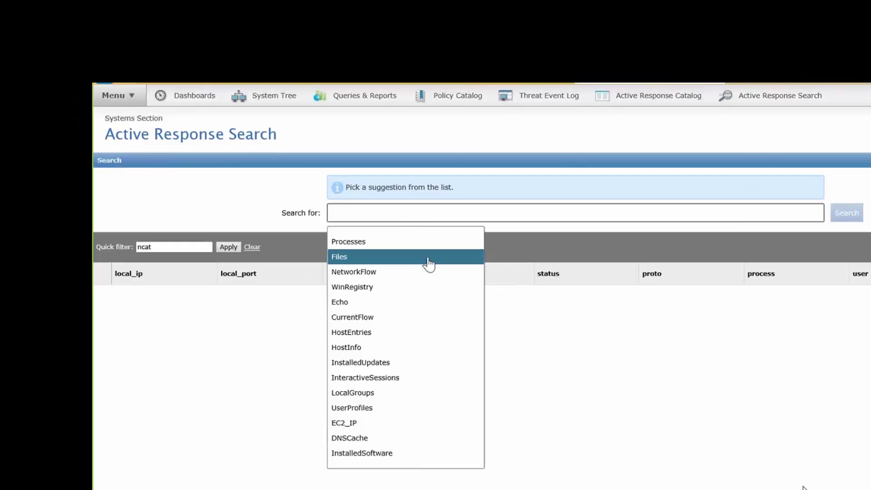
{"action": "left_click", "coordinate": [430, 262]}
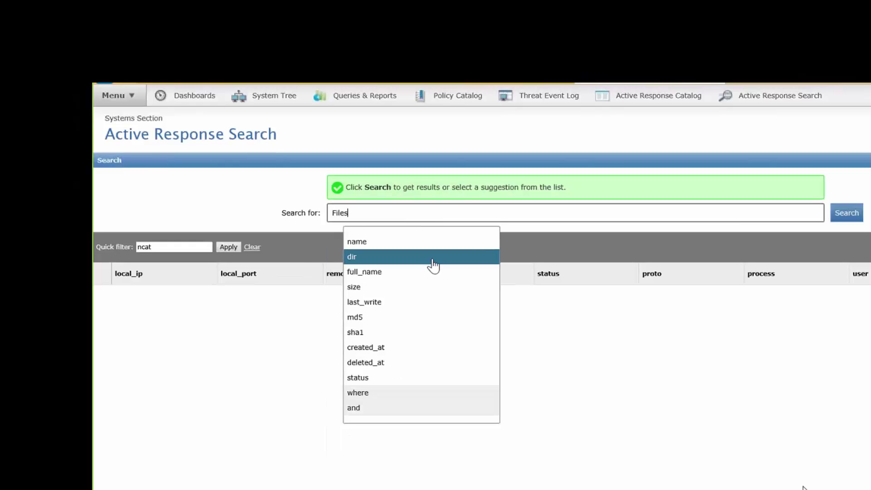
{"action": "left_click", "coordinate": [460, 393]}
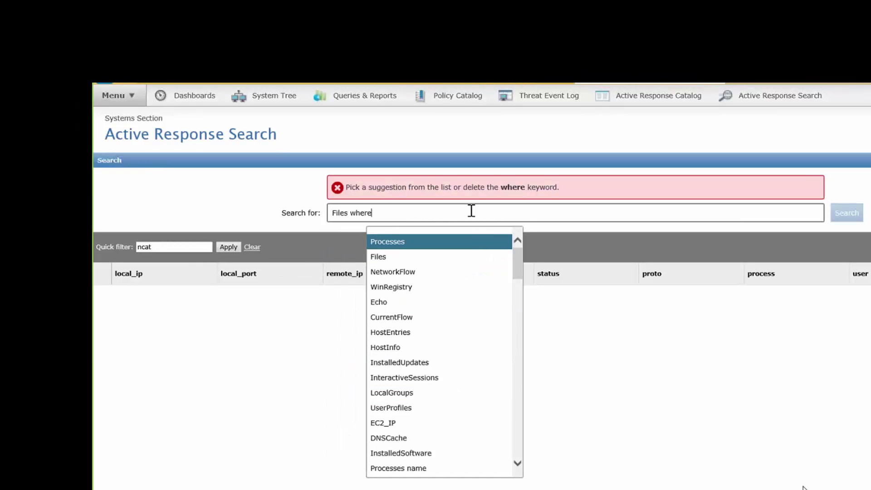
{"action": "left_click", "coordinate": [469, 255]}
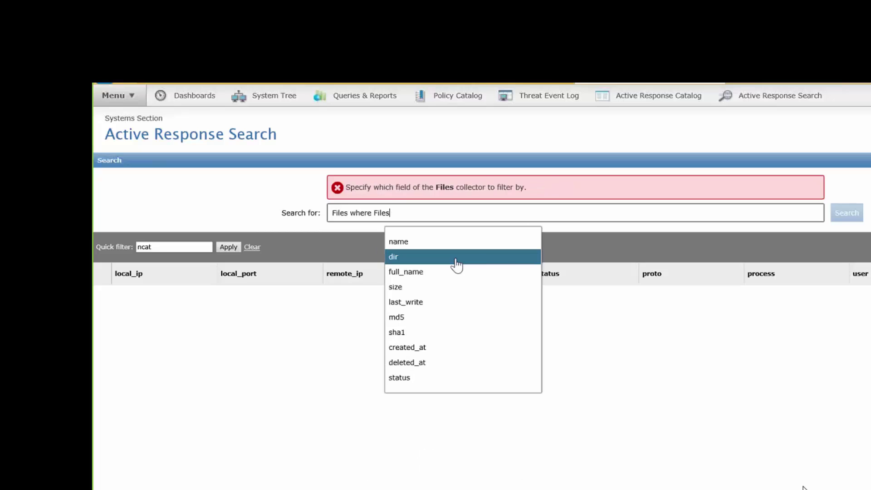
{"action": "left_click", "coordinate": [470, 354]}
{"action": "left_click", "coordinate": [490, 272]}
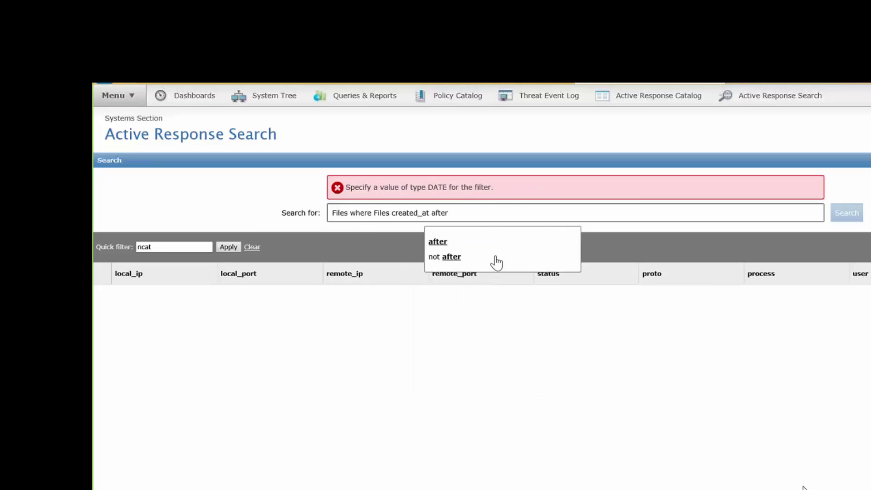
{"action": "type", "text": "\"2015-09-08 06:00:00\" and"}
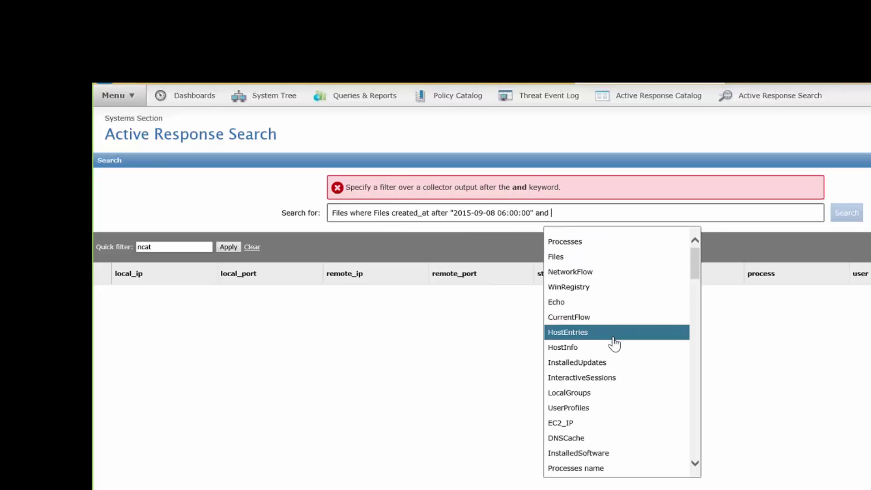
Step: Complete the query with HostInfo ip_address equals 10.0.26.228, run the search, and widen the name column in the results
{"action": "left_click", "coordinate": [626, 353]}
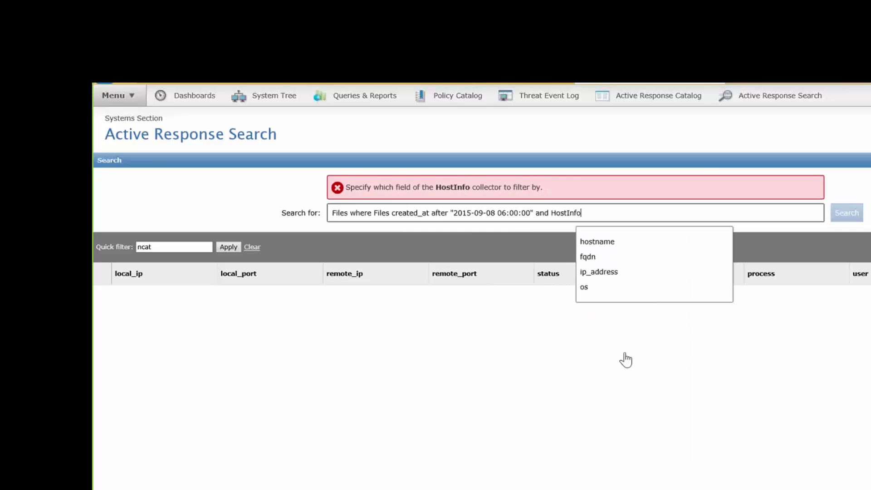
{"action": "left_click", "coordinate": [645, 273]}
{"action": "left_click", "coordinate": [664, 243]}
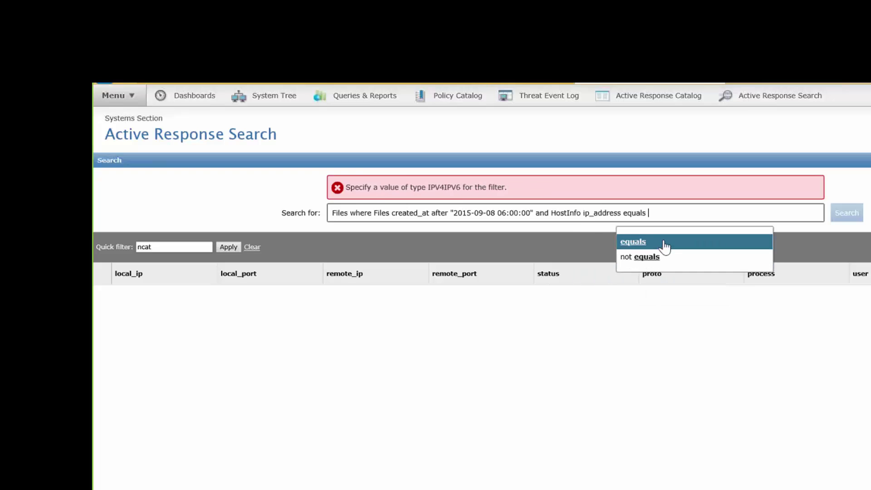
{"action": "type", "text": "10.0.26.228"}
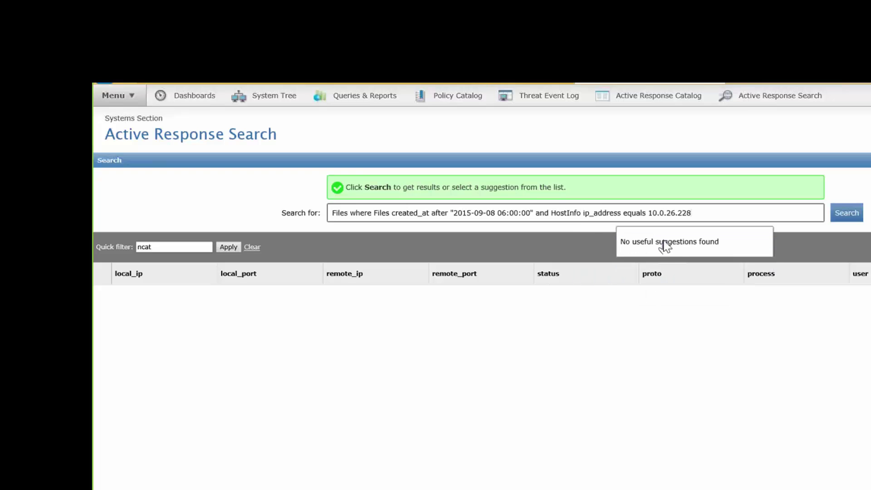
{"action": "left_click", "coordinate": [844, 217]}
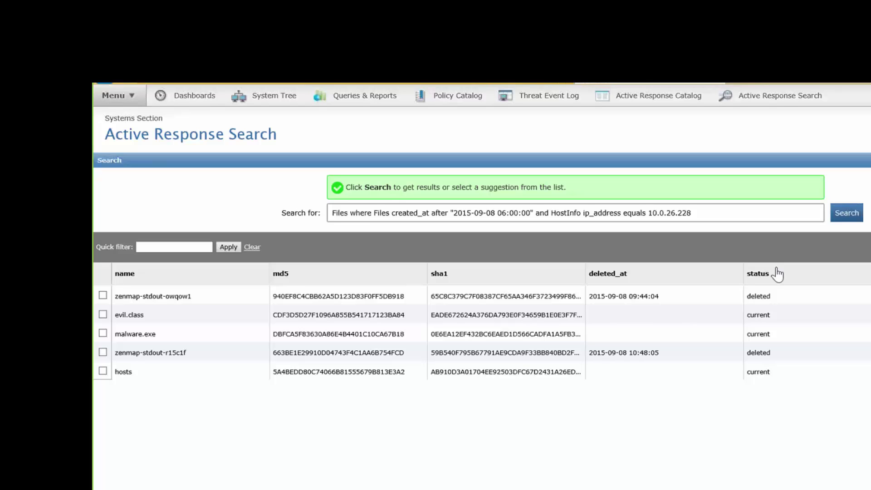
{"action": "left_click_drag", "start_coordinate": [271, 274], "coordinate": [288, 274]}
Step: Replace the whole search query with just the Files collector
{"action": "left_click", "coordinate": [507, 212]}
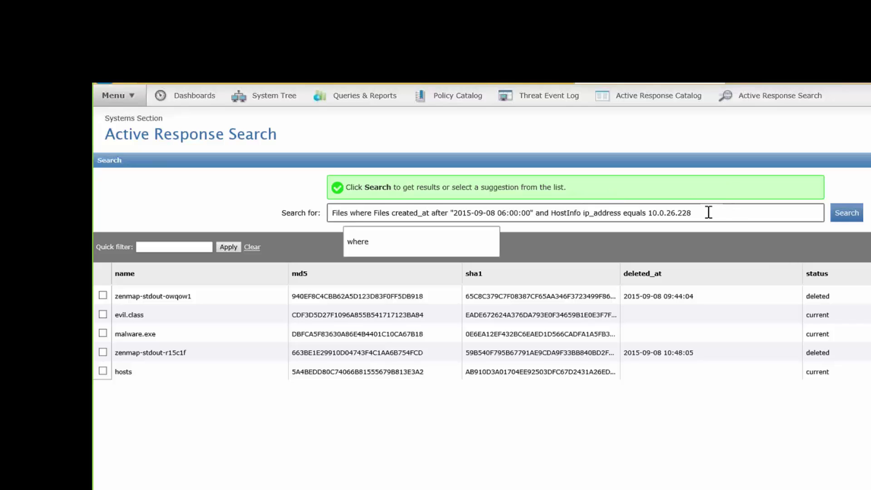
{"action": "type", "text": "f"}
{"action": "key", "text": "BackSpace"}
{"action": "left_click_drag", "start_coordinate": [709, 213], "coordinate": [296, 195]}
{"action": "type", "text": "Files"}
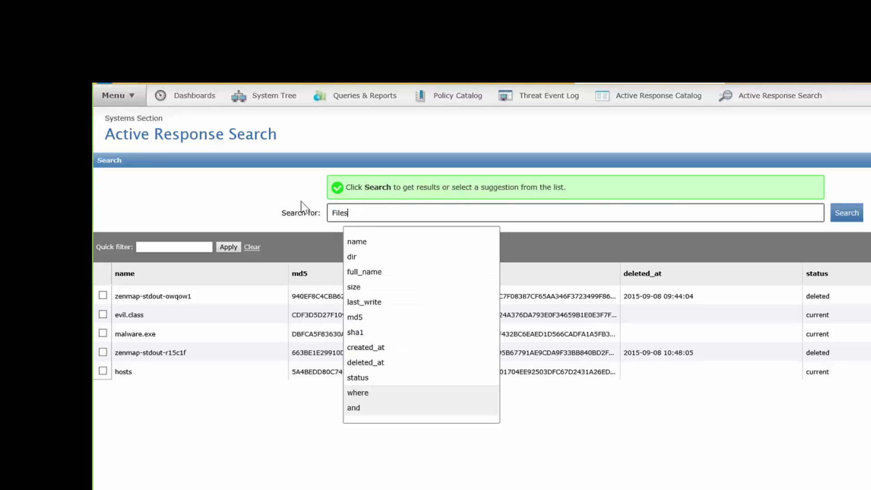
Step: Add the output fields full_name, dir, sha1, md5, created_at, deleted_at, status and last_write to the Files query
{"action": "left_click", "coordinate": [407, 272]}
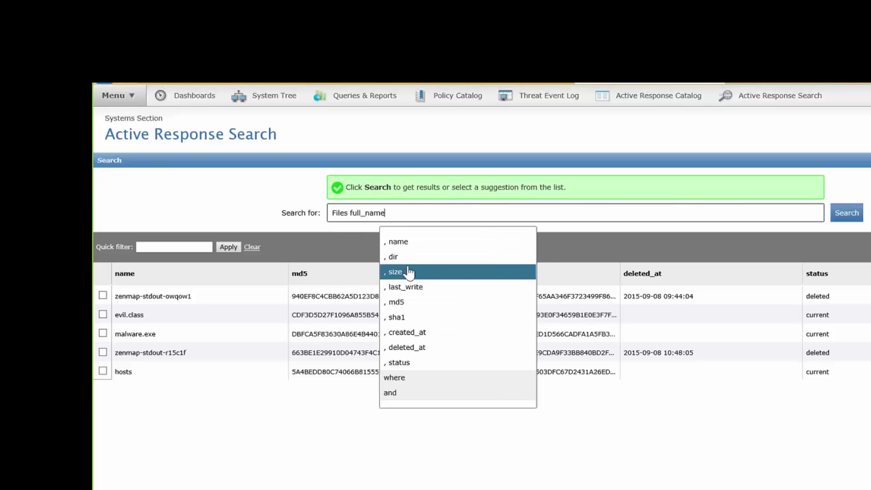
{"action": "left_click", "coordinate": [407, 272]}
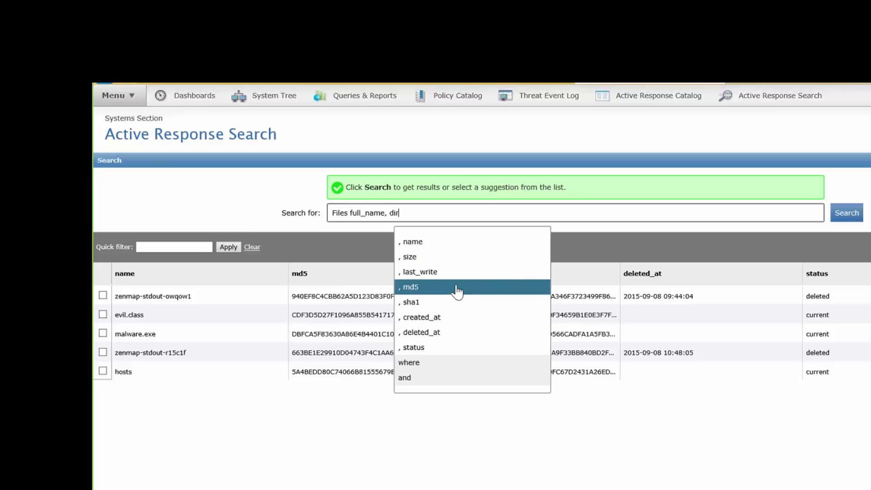
{"action": "left_click", "coordinate": [496, 301]}
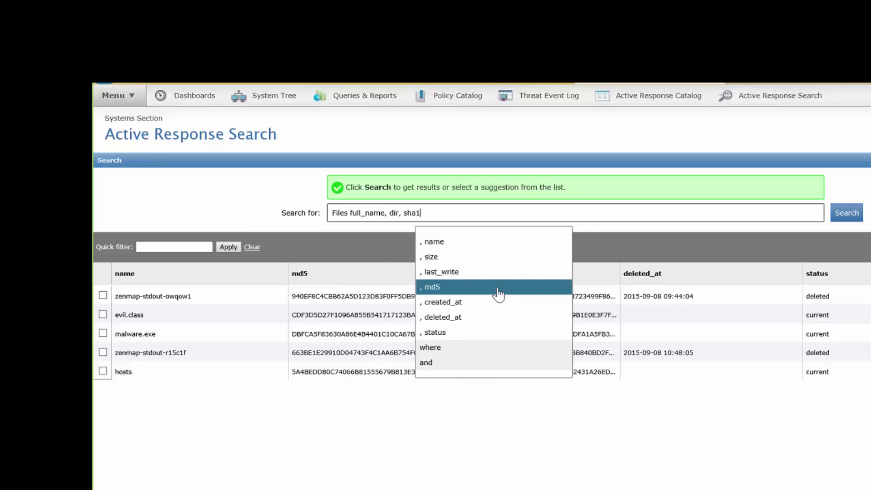
{"action": "left_click", "coordinate": [500, 291]}
{"action": "left_click", "coordinate": [499, 292]}
{"action": "left_click", "coordinate": [503, 295]}
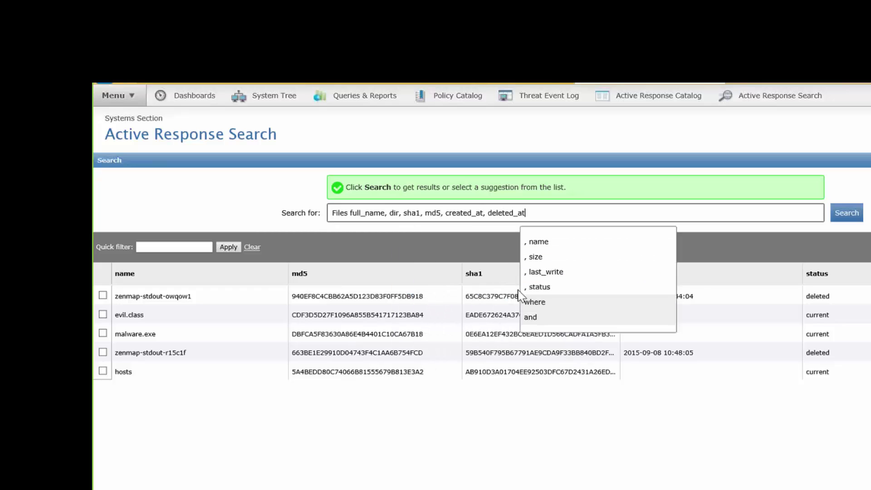
{"action": "left_click", "coordinate": [560, 295]}
{"action": "left_click", "coordinate": [587, 275]}
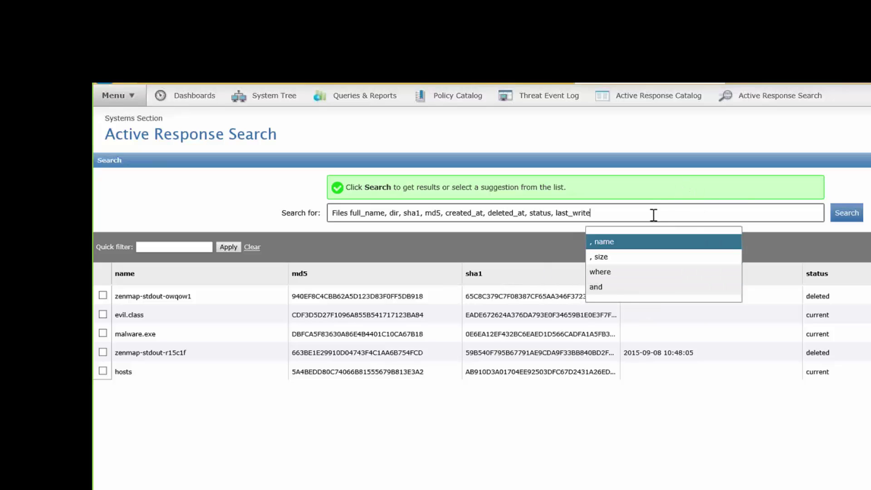
Step: Add a where condition requiring HostInfo ip_address equals 10.0.26.228, followed by "and"
{"action": "left_click", "coordinate": [649, 272]}
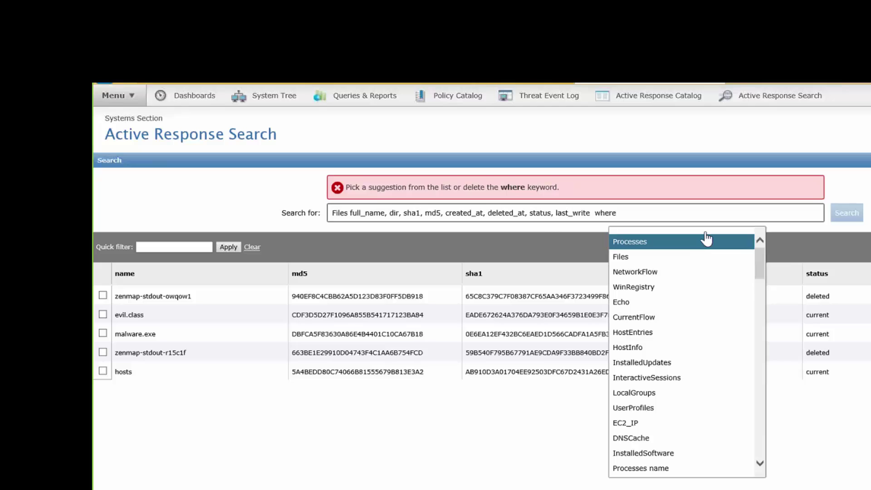
{"action": "left_click", "coordinate": [722, 349]}
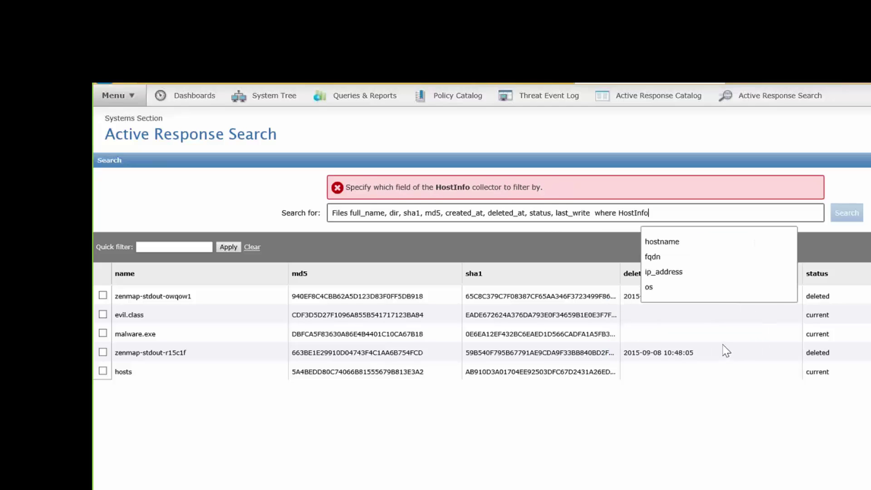
{"action": "left_click", "coordinate": [708, 277]}
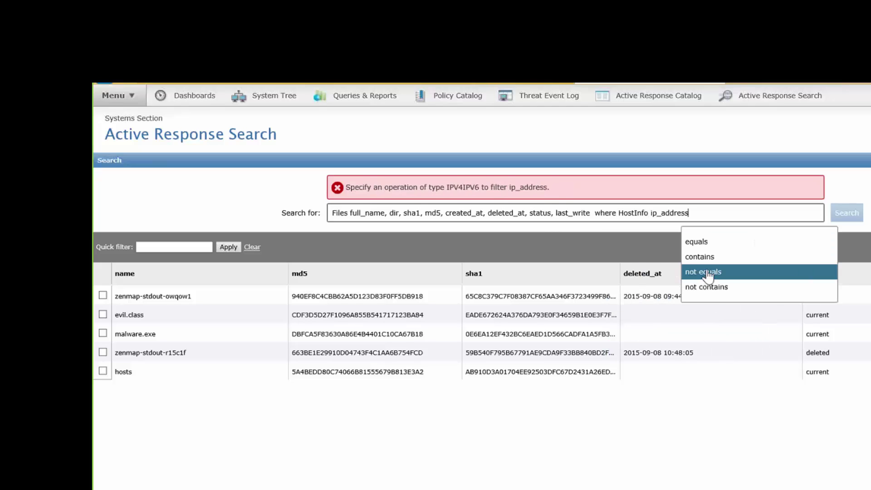
{"action": "left_click", "coordinate": [721, 245]}
{"action": "type", "text": "10.0.26.228 and"}
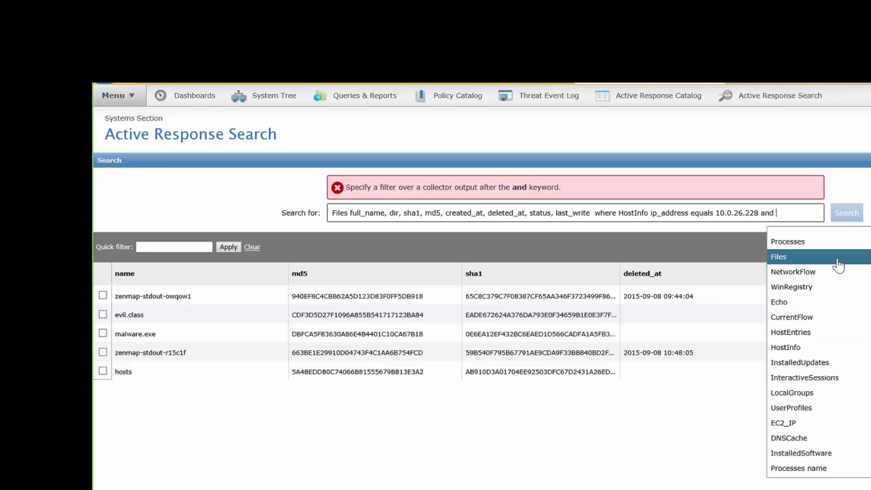
Step: Add the condition Files name contains "evil" and run the search
{"action": "left_click", "coordinate": [849, 257]}
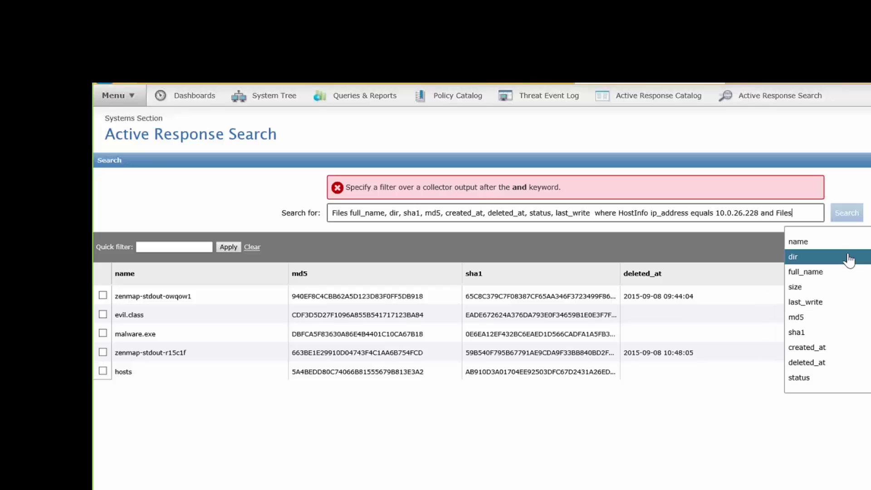
{"action": "left_click", "coordinate": [845, 243]}
{"action": "left_click", "coordinate": [865, 258]}
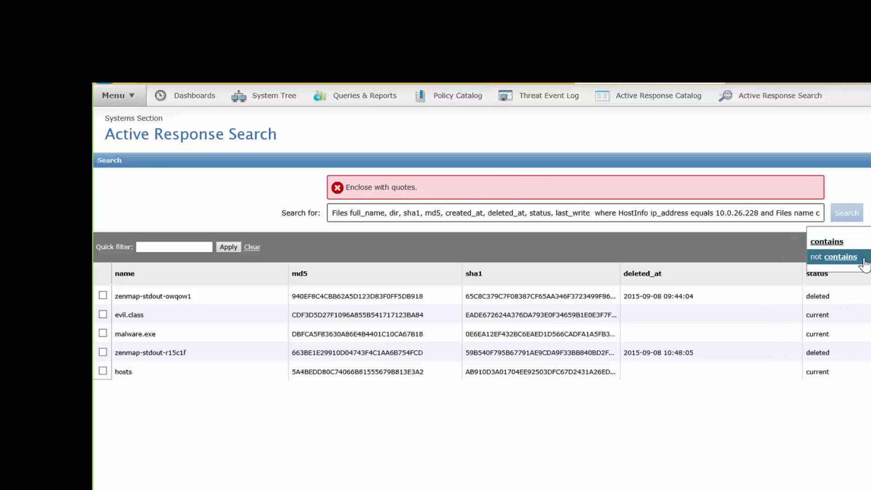
{"action": "left_click", "coordinate": [821, 213]}
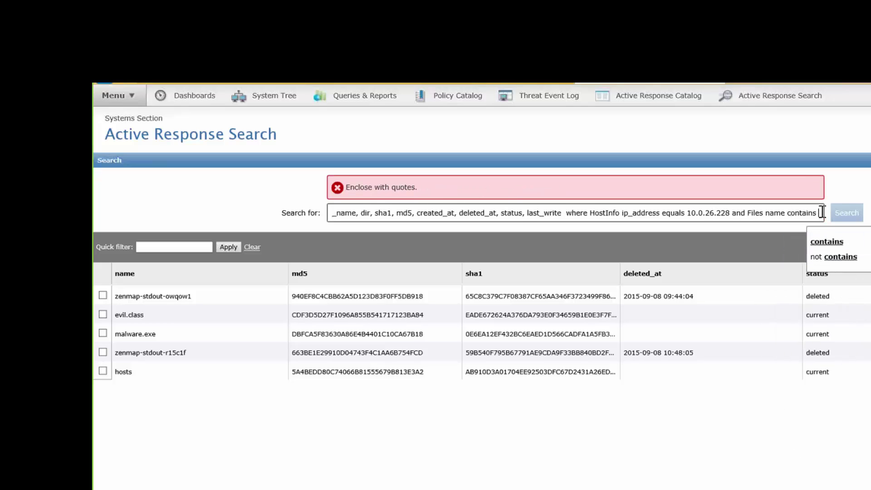
{"action": "type", "text": "\"evil"}
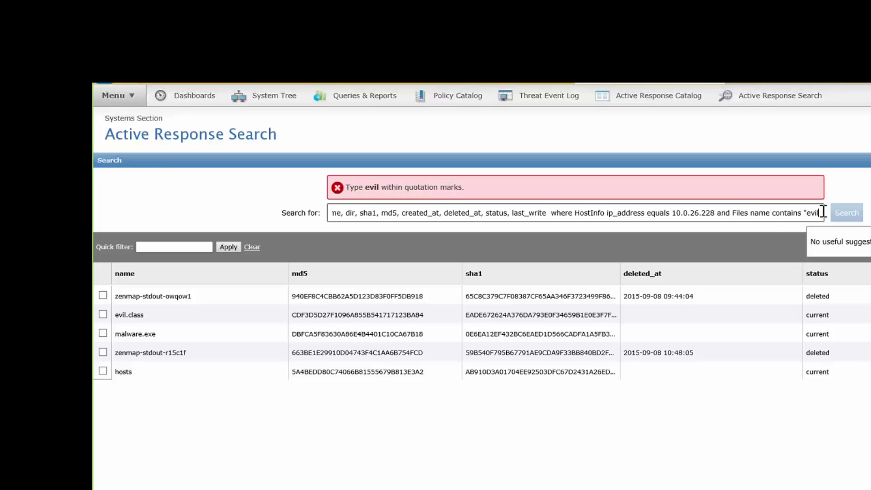
{"action": "type", "text": "\""}
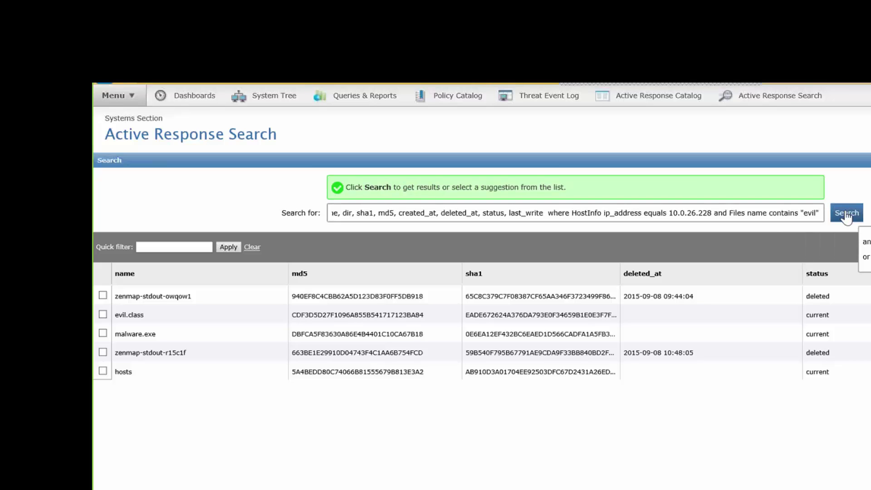
{"action": "left_click", "coordinate": [843, 213]}
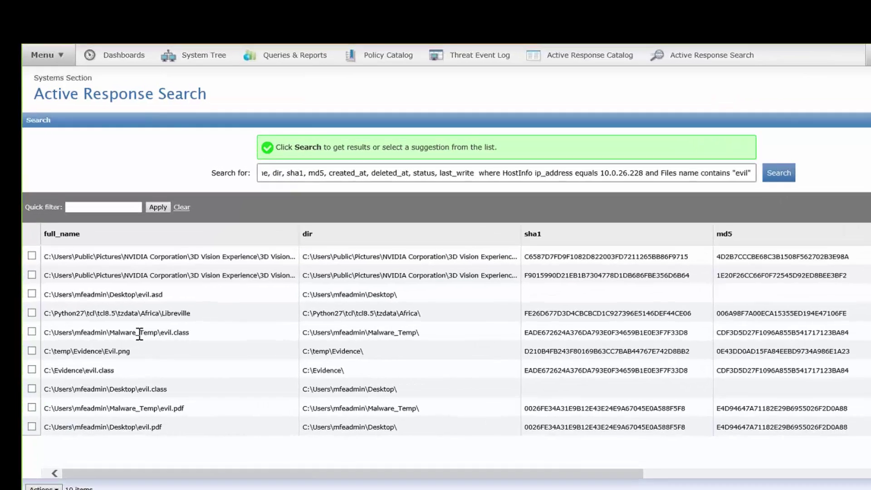
Step: Select the Malware_Temp\evil.class result, copy its full path, and open Execute Reaction for it
{"action": "left_click", "coordinate": [10, 340]}
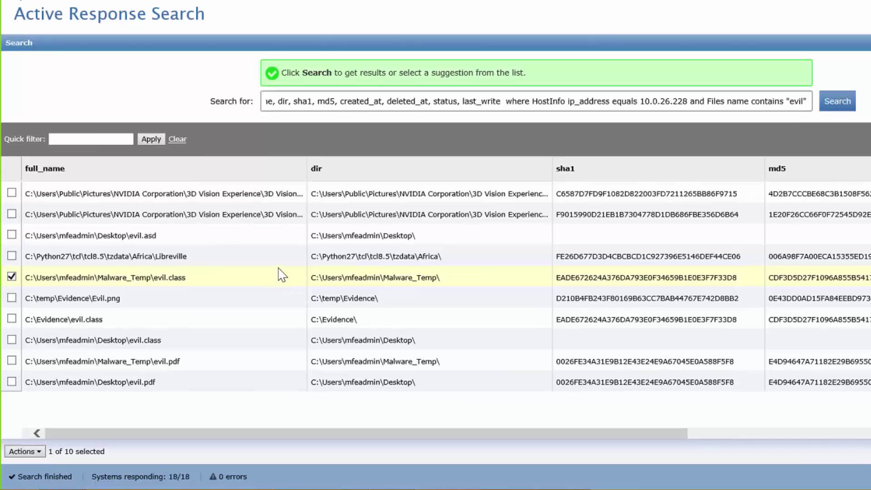
{"action": "left_click_drag", "start_coordinate": [200, 278], "coordinate": [32, 278]}
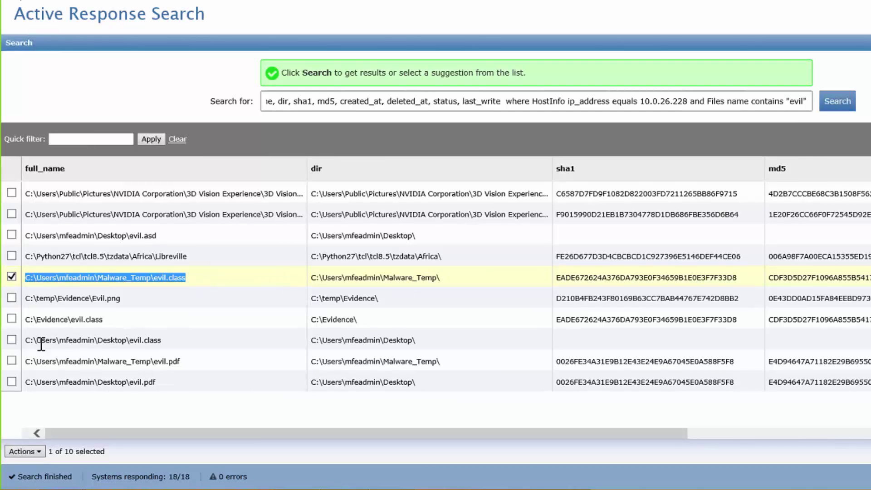
{"action": "left_click", "coordinate": [24, 451]}
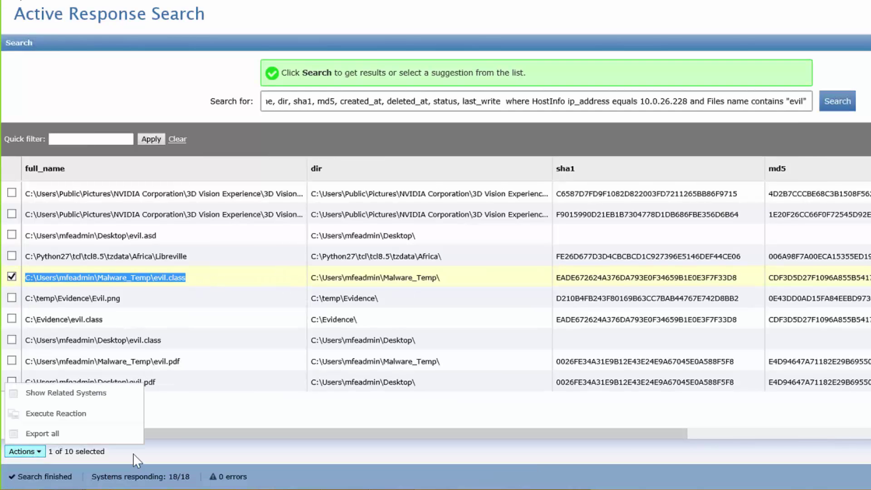
{"action": "left_click", "coordinate": [117, 427]}
Step: Execute the Copy Evidence reaction with the copied evil.class path as the filename, and confirm it
{"action": "left_click", "coordinate": [633, 198]}
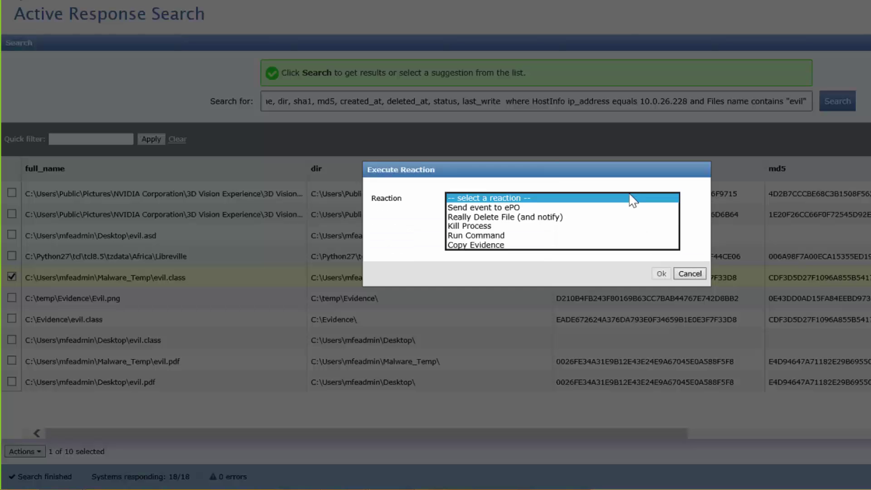
{"action": "left_click", "coordinate": [477, 246]}
{"action": "left_click", "coordinate": [491, 258]}
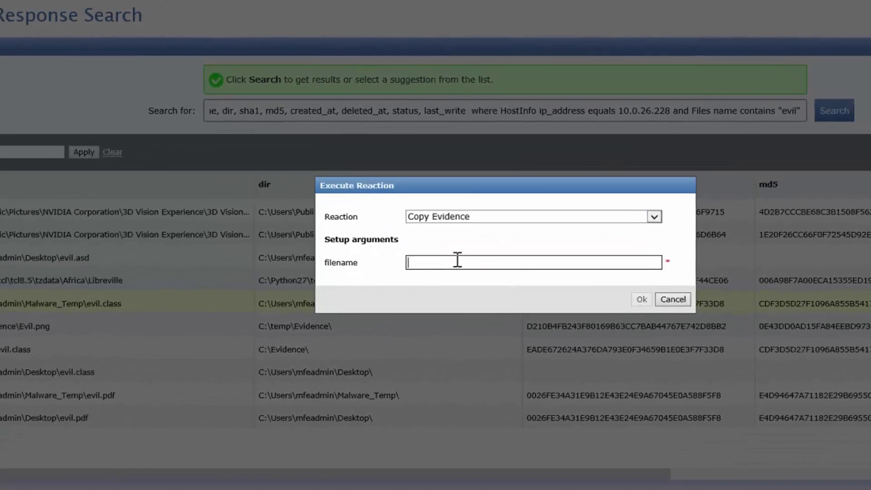
{"action": "key", "text": "ctrl+v"}
{"action": "left_click", "coordinate": [639, 304]}
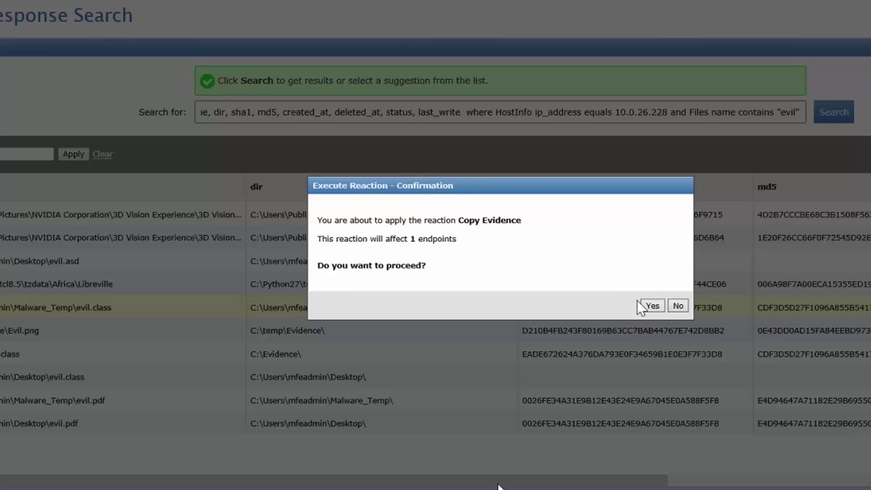
{"action": "left_click", "coordinate": [652, 307]}
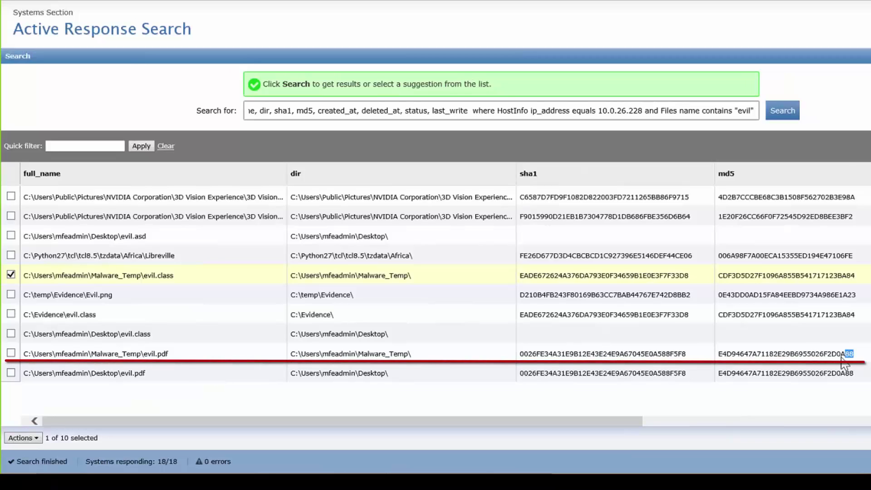
Step: Copy the md5 hash of Malware_Temp\evil.pdf and replace the search query with "HostInfo hostname and Files"
{"action": "left_click_drag", "start_coordinate": [842, 358], "coordinate": [719, 361]}
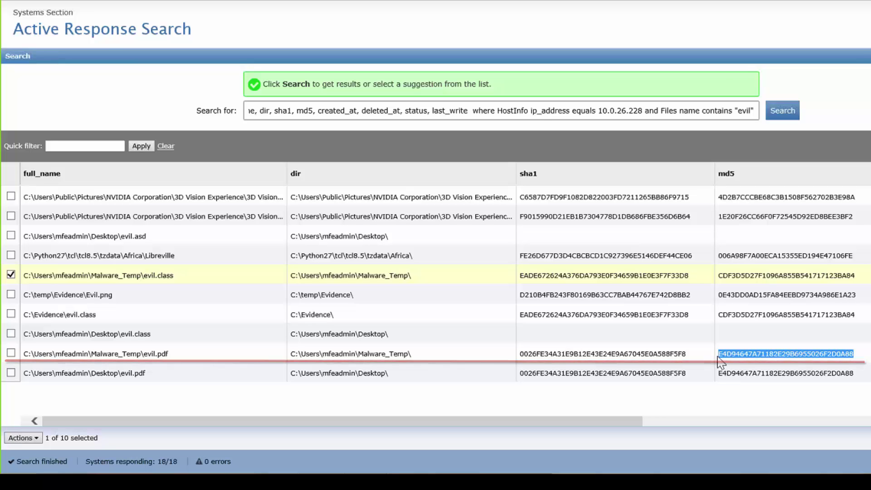
{"action": "triple_click", "coordinate": [699, 111]}
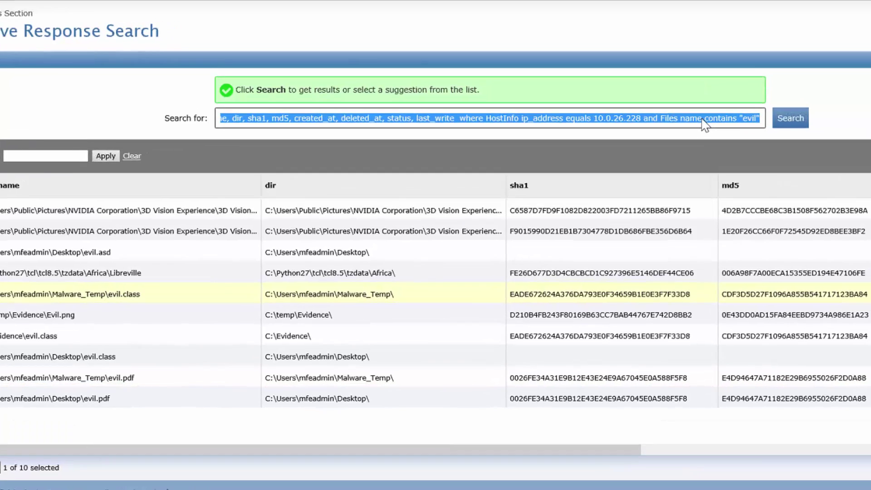
{"action": "key", "text": "BackSpace"}
{"action": "type", "text": "HostInfo"}
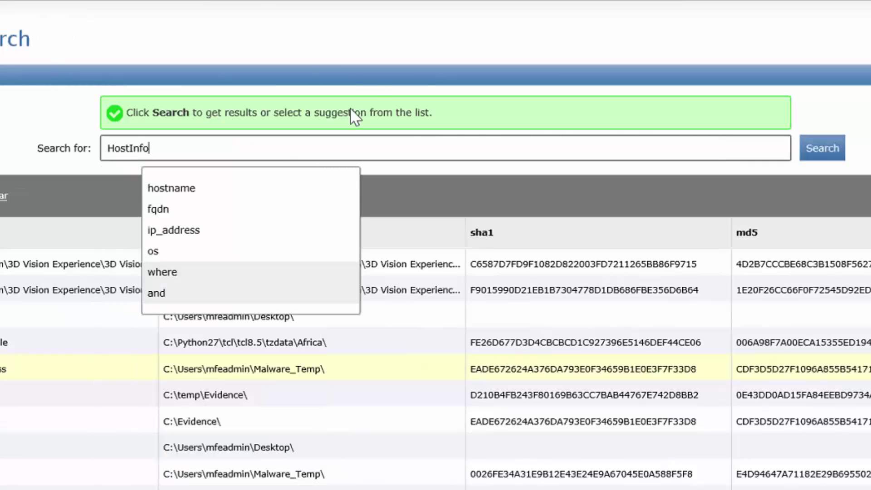
{"action": "left_click", "coordinate": [241, 188]}
{"action": "type", "text": "ame  a"}
{"action": "left_click", "coordinate": [370, 204]}
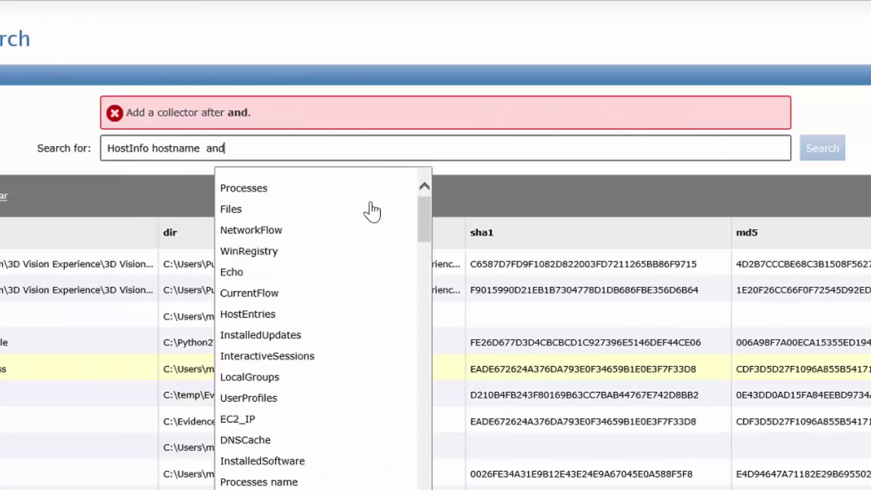
{"action": "left_click", "coordinate": [317, 213]}
Step: Add a where condition requiring Files md5 equals the copied hash "E4D94647A71182E29B6955026F2D0A88", enclosed in quotes
{"action": "left_click", "coordinate": [292, 398]}
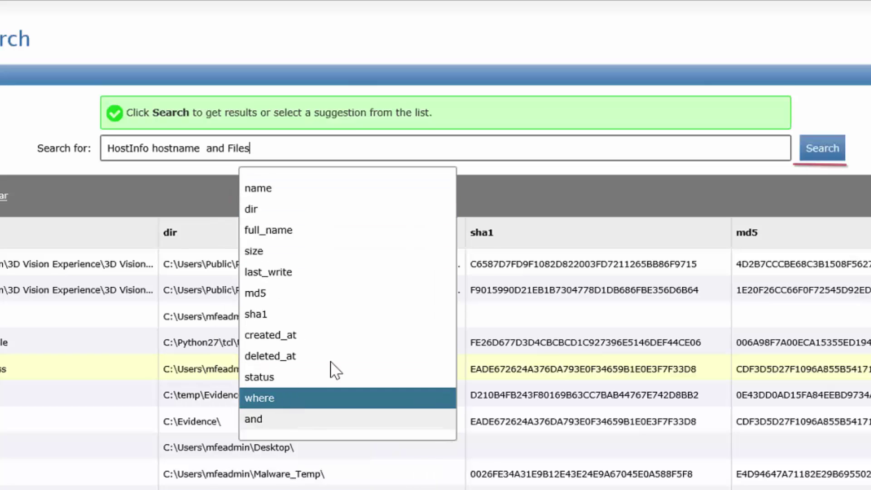
{"action": "left_click", "coordinate": [379, 209]}
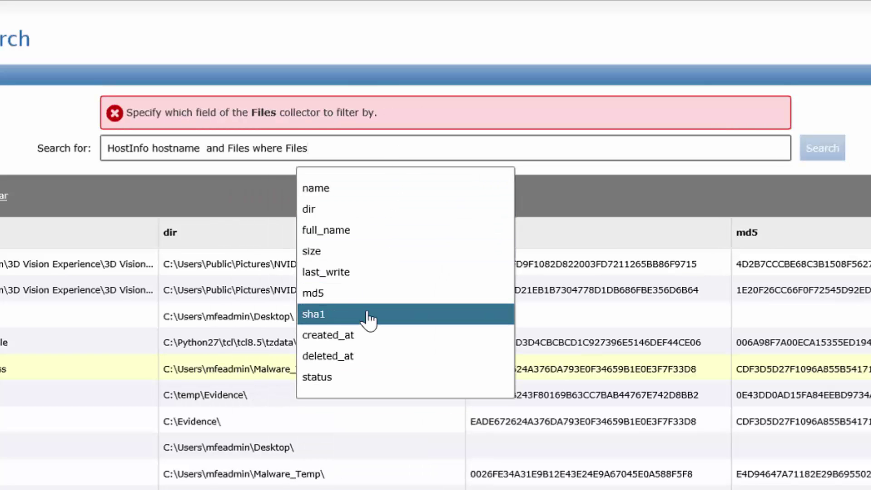
{"action": "left_click", "coordinate": [370, 294]}
{"action": "left_click", "coordinate": [445, 191]}
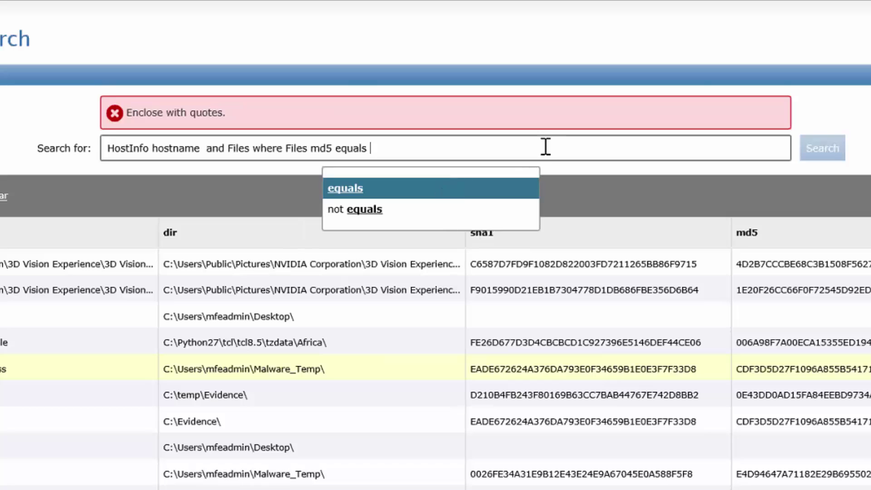
{"action": "key", "text": "ctrl+v"}
{"action": "left_click", "coordinate": [371, 148]}
{"action": "type", "text": "\""}
{"action": "left_click", "coordinate": [605, 146]}
{"action": "type", "text": "\""}
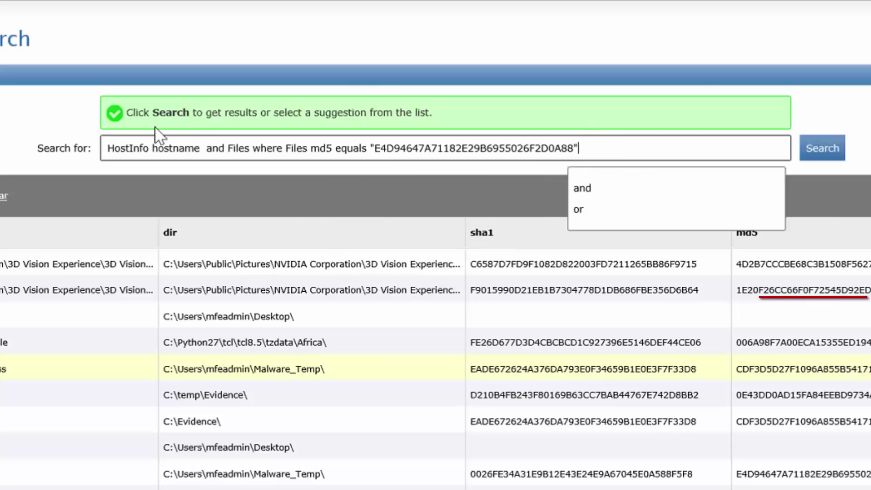
Step: Run the hash search and widen the md5 column of the results to fit the full hashes
{"action": "left_click", "coordinate": [826, 155]}
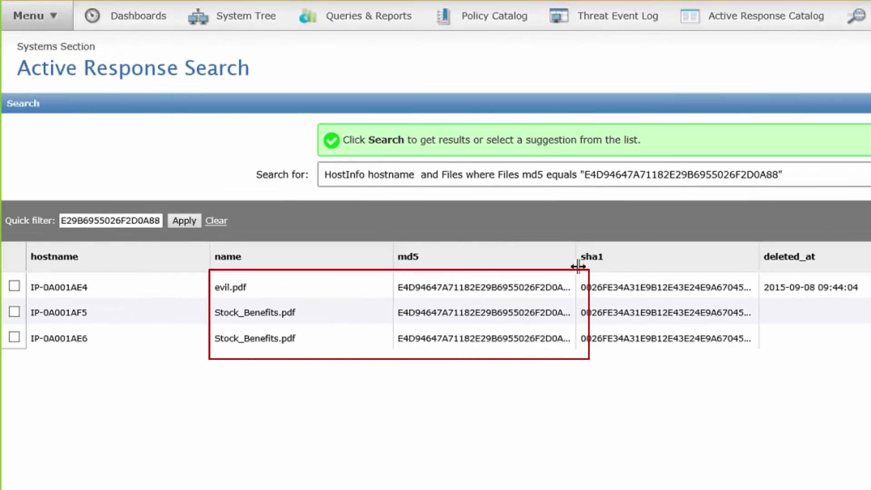
{"action": "left_click_drag", "start_coordinate": [578, 257], "coordinate": [645, 272]}
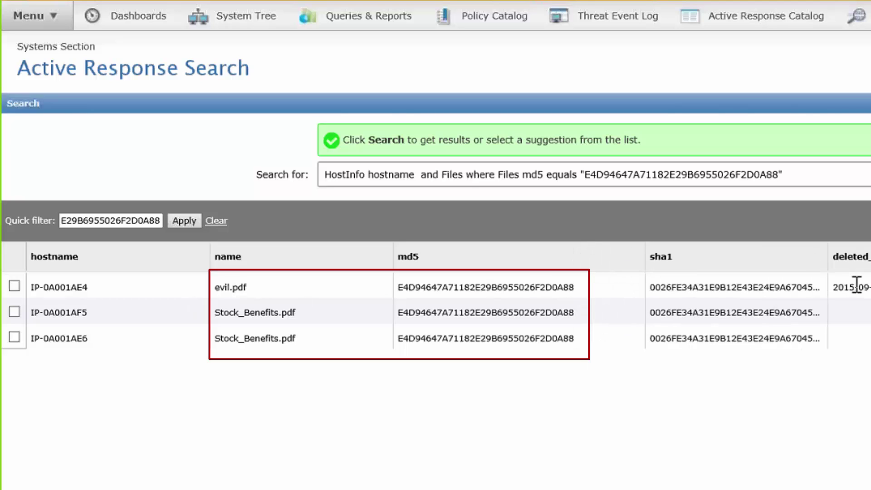